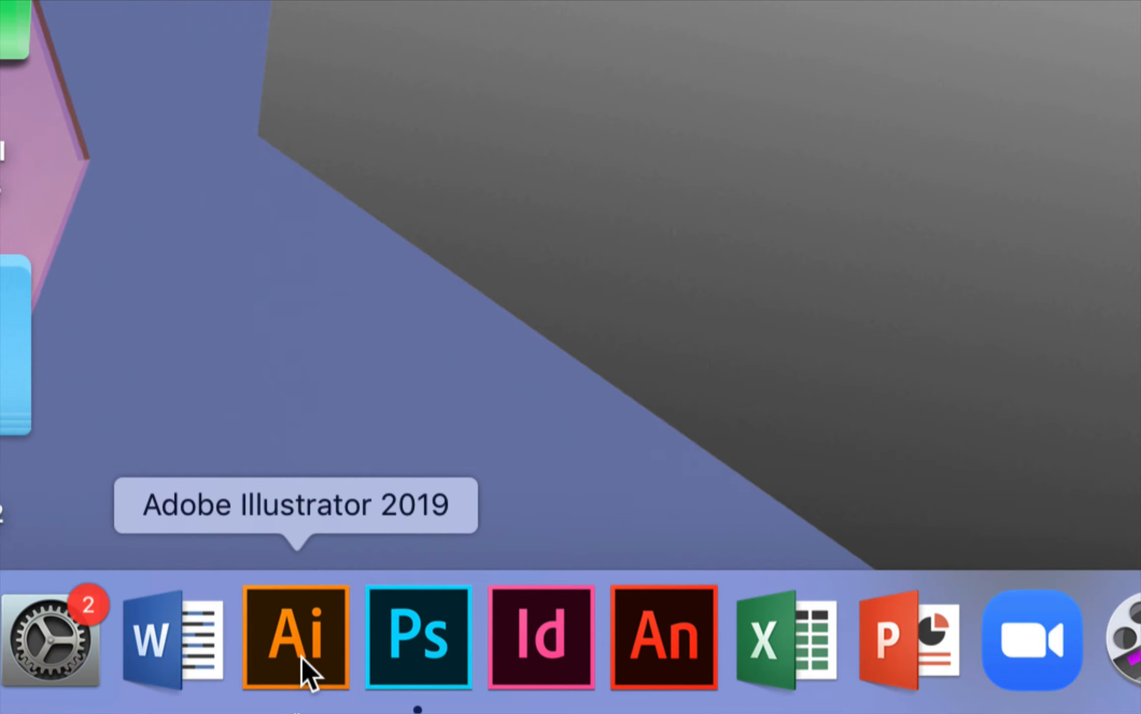
- Open Adobe Illustrator 2019 and start setting up a new document
right_click(302, 662)
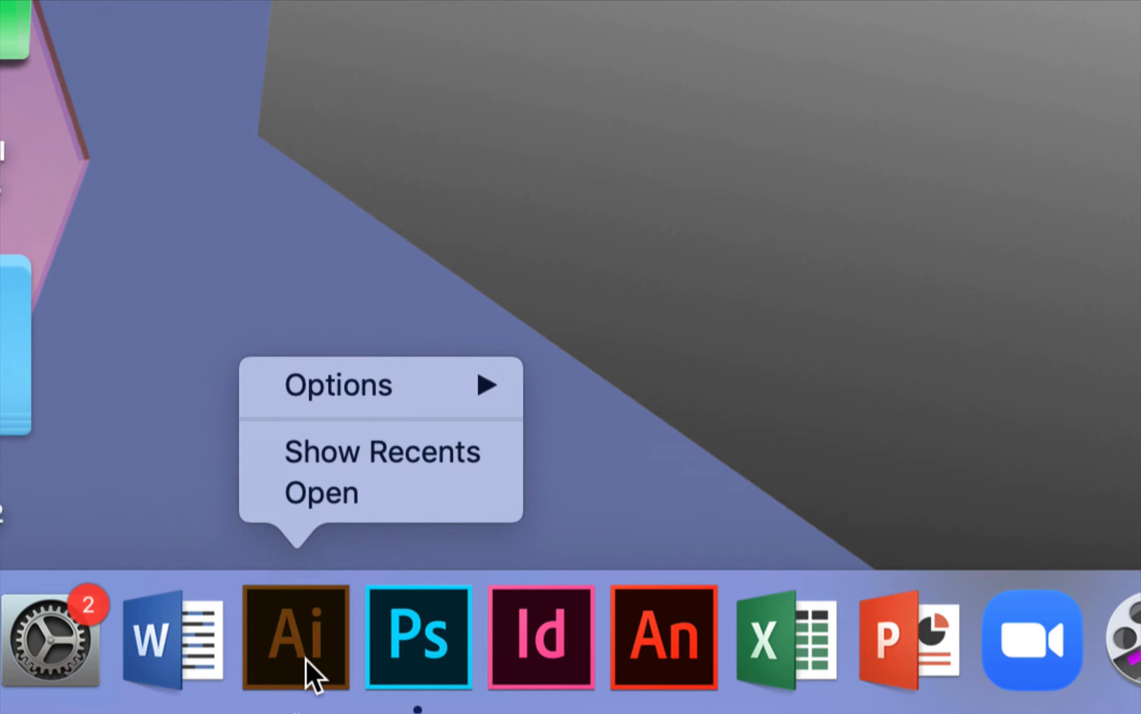
left_click(324, 492)
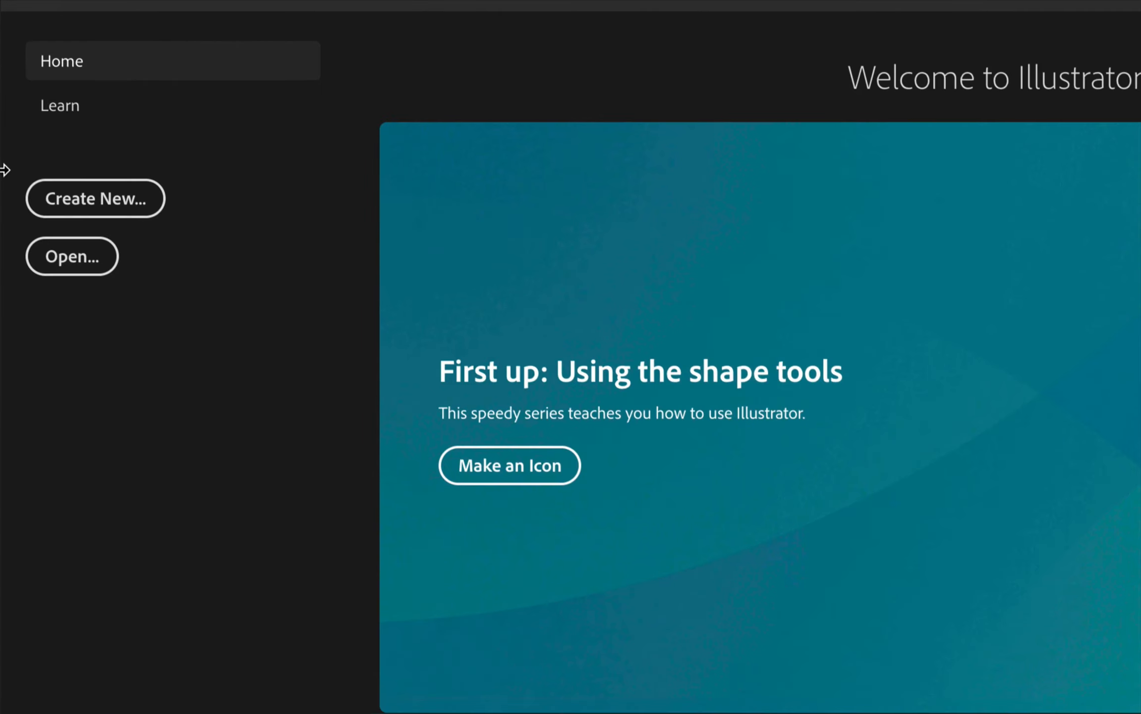
left_click(85, 208)
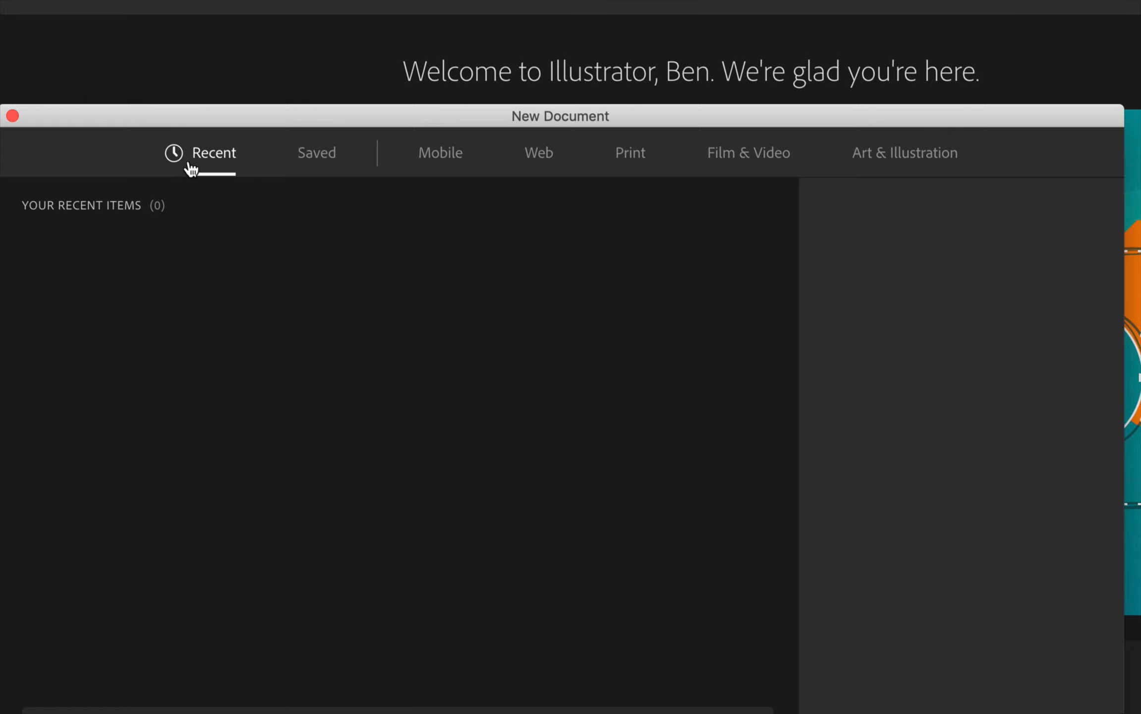
- Use the Print presets for the new document and set its units to inches
left_click(526, 158)
left_click(631, 160)
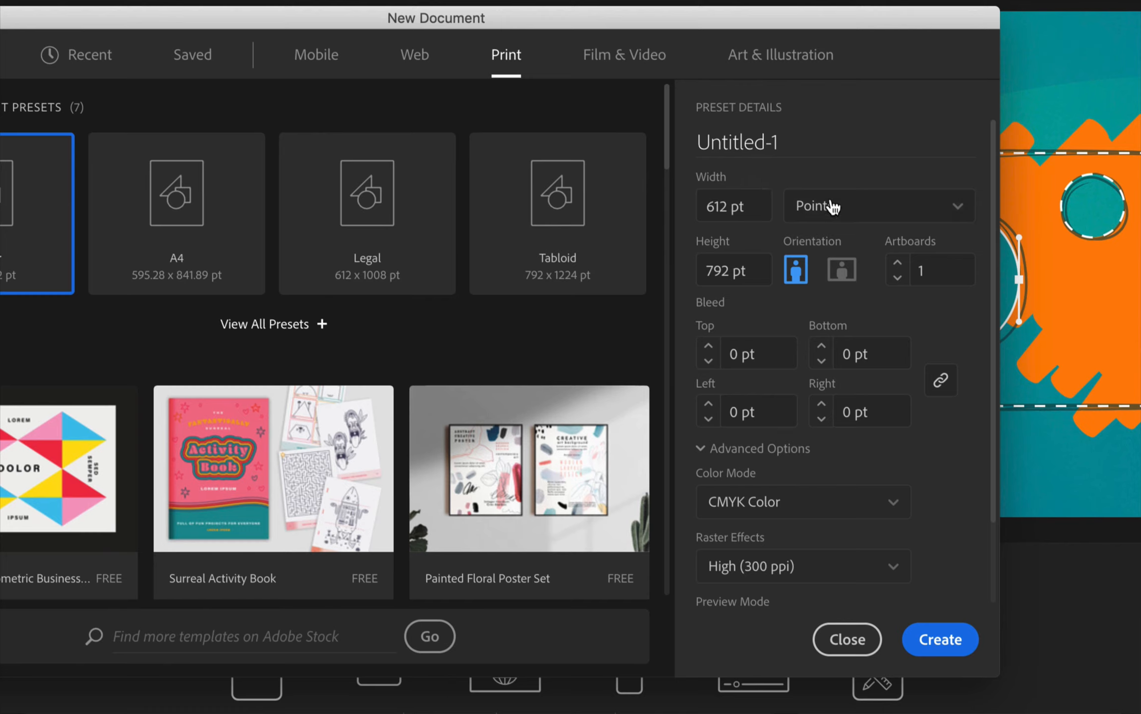
left_click(848, 205)
left_click(837, 313)
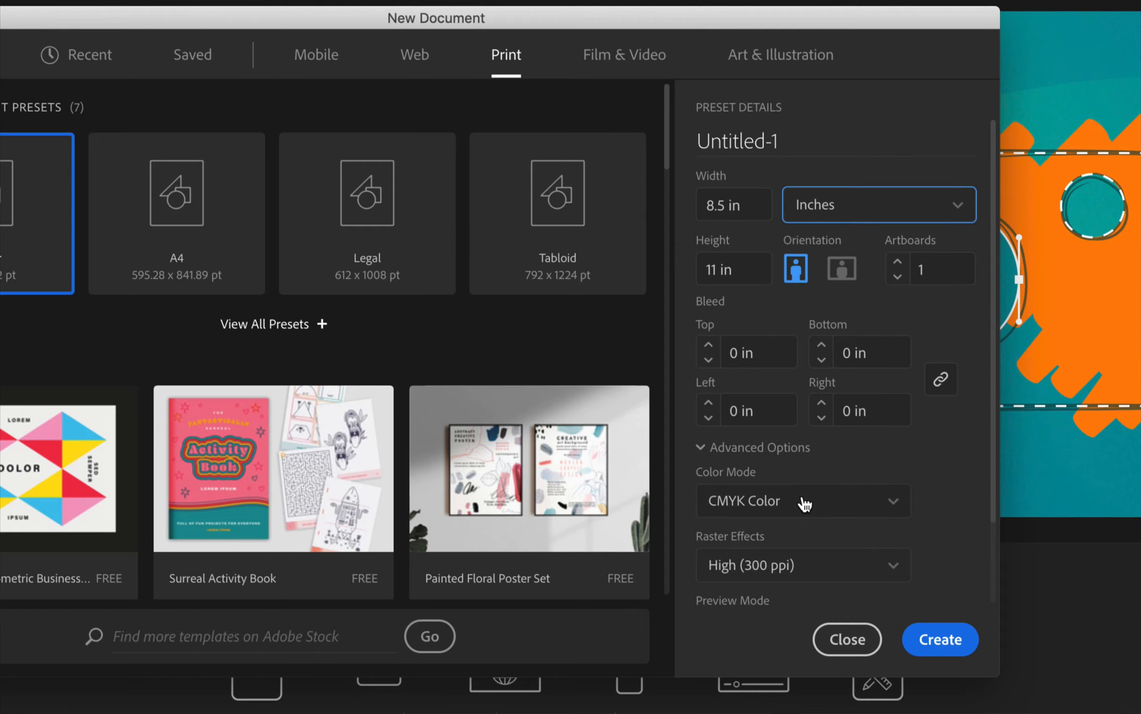
- Set the new document's color mode to RGB Color, keeping raster effects at High (300 ppi)
scroll(819, 541, "down", 3)
left_click(776, 414)
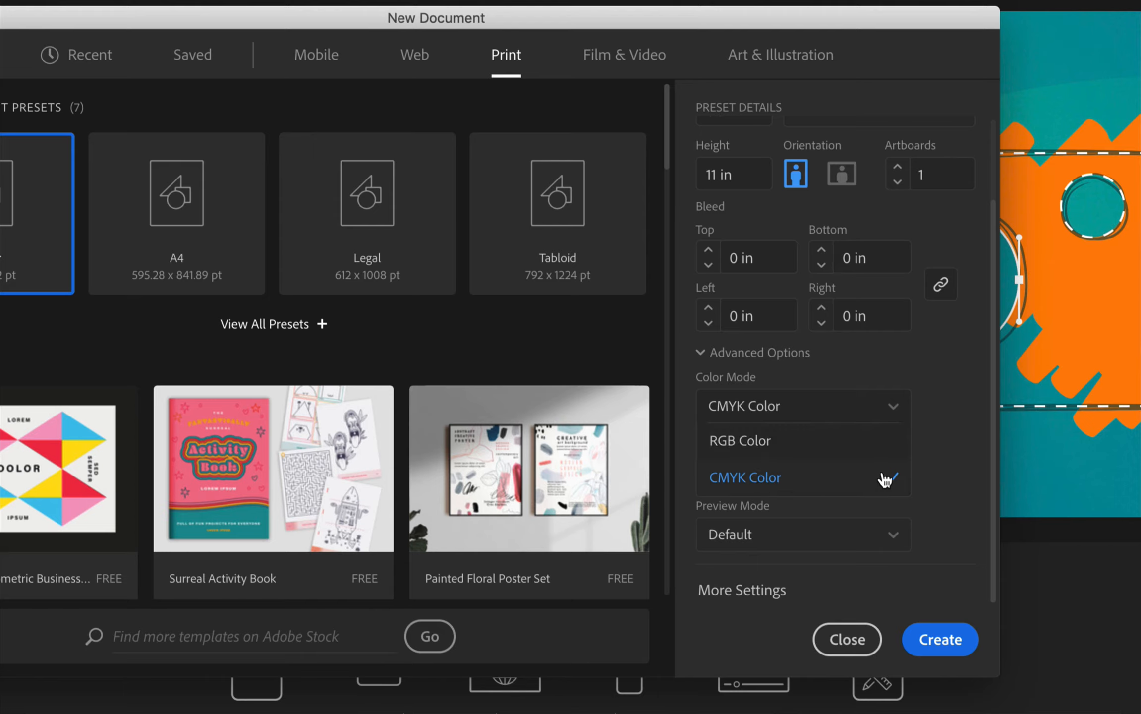
left_click(786, 442)
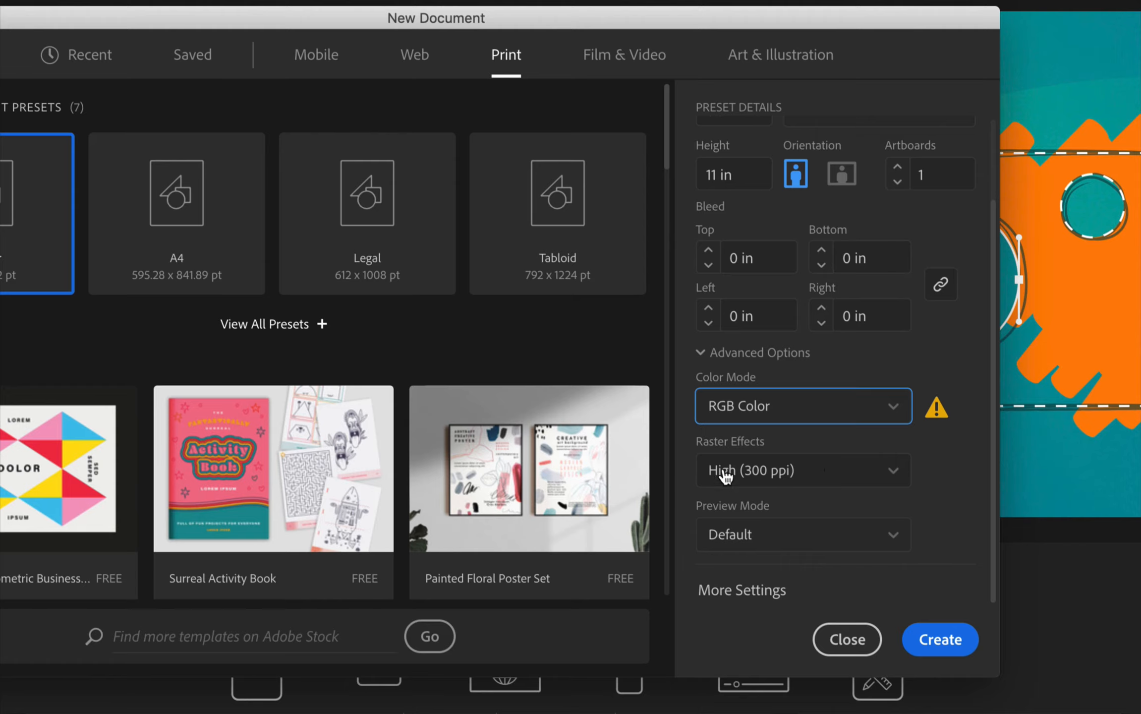
left_click(788, 472)
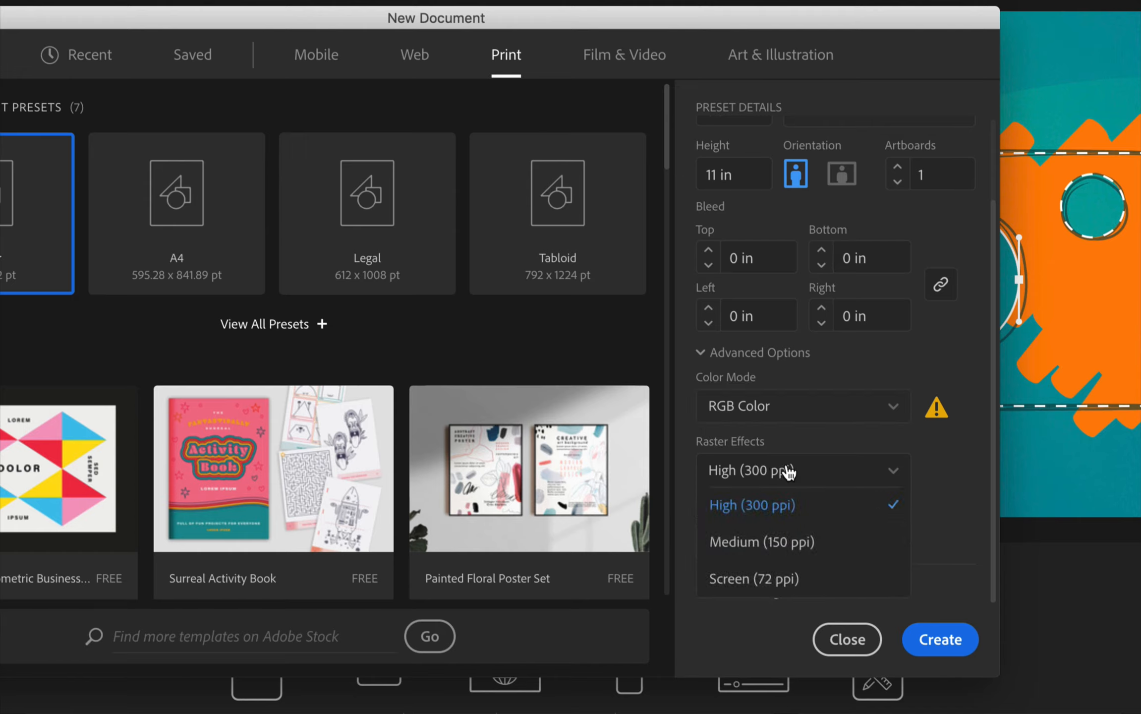
scroll(823, 566, "up", 1)
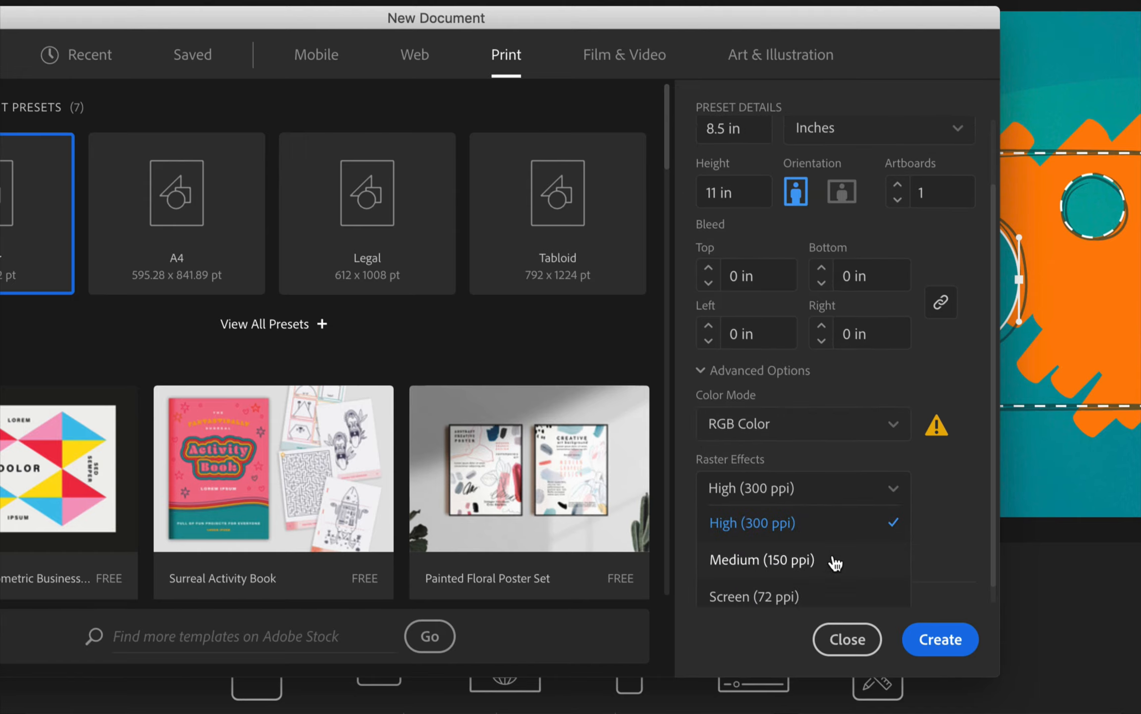
scroll(843, 571, "down", 1)
left_click(937, 520)
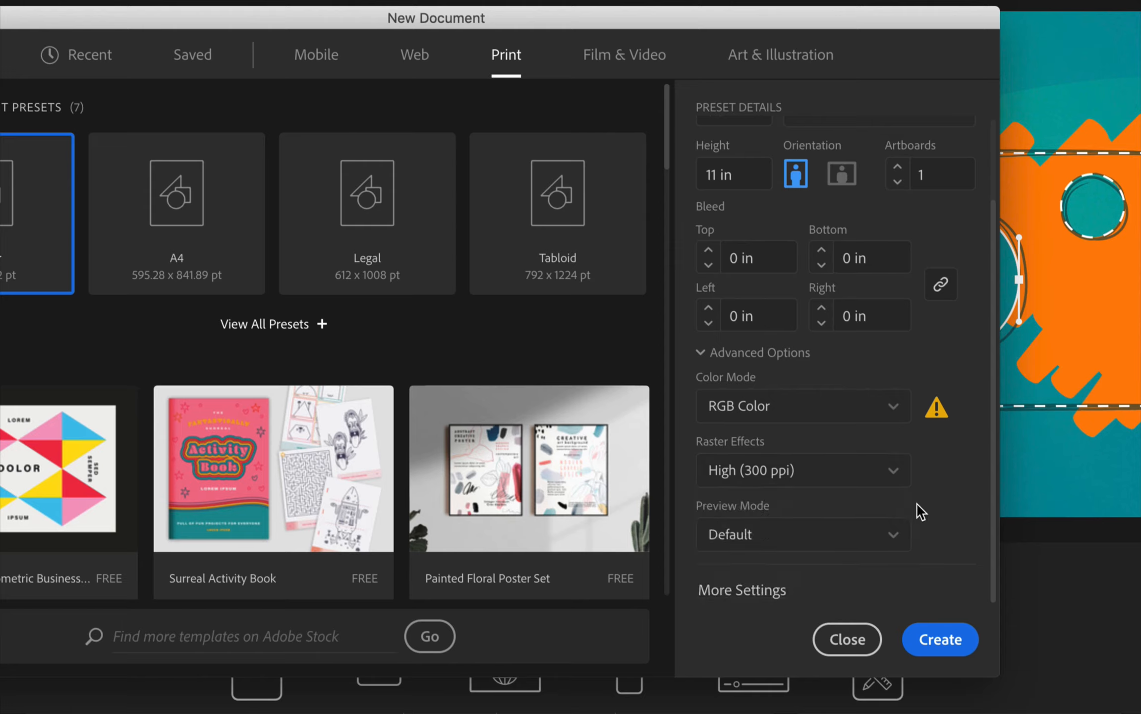
- Create the document with the Default preview mode and dismiss the welcome tour
left_click(811, 520)
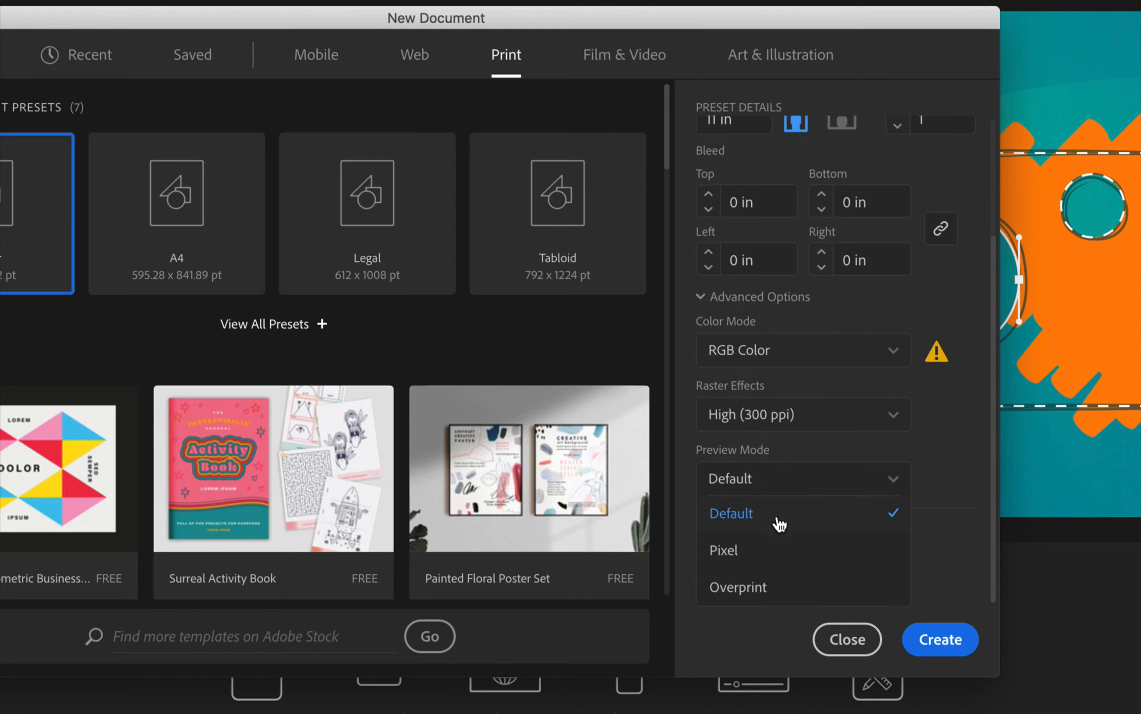
left_click(779, 518)
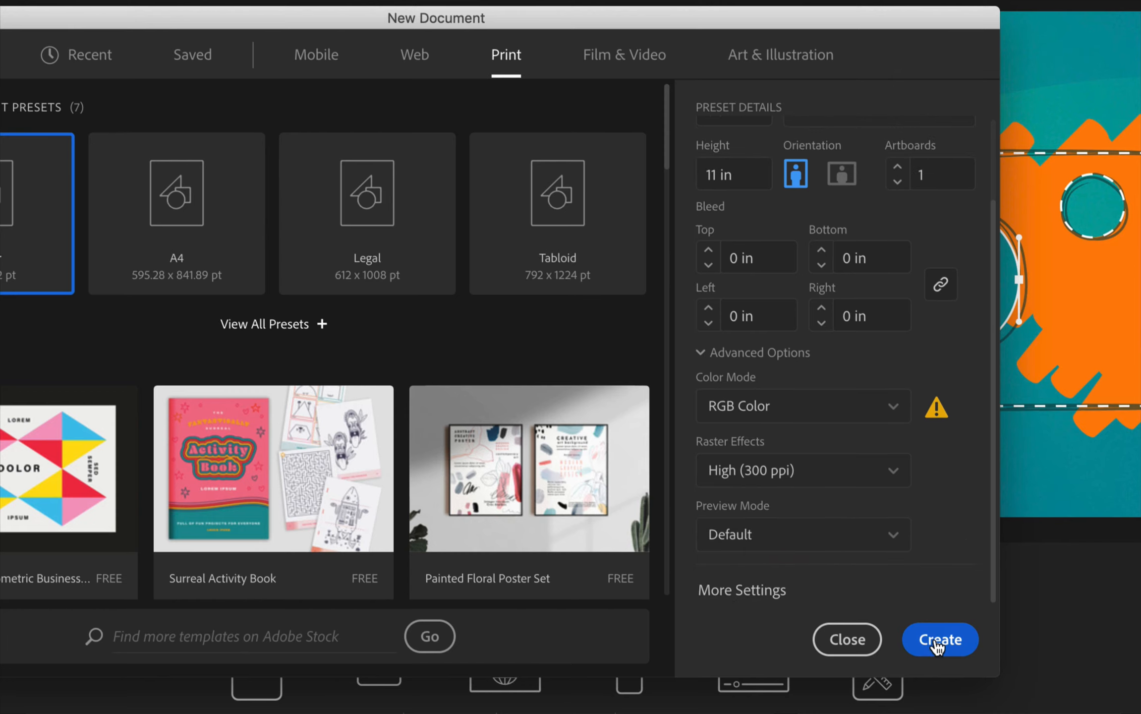
left_click(937, 645)
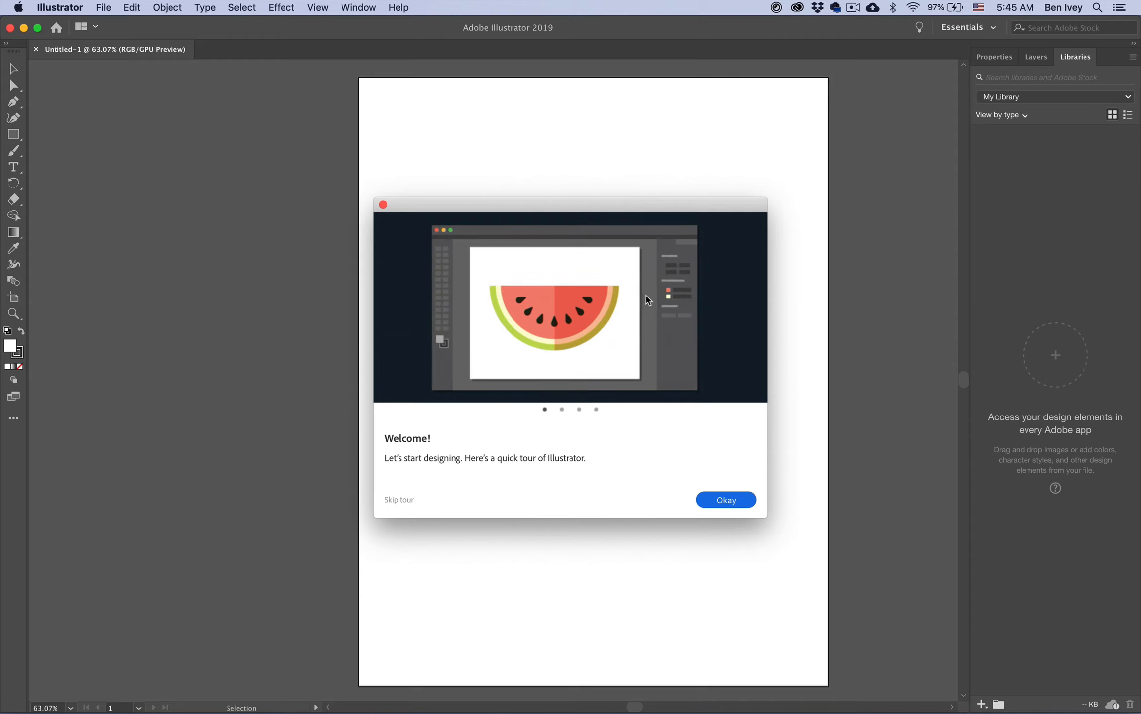
left_click(382, 205)
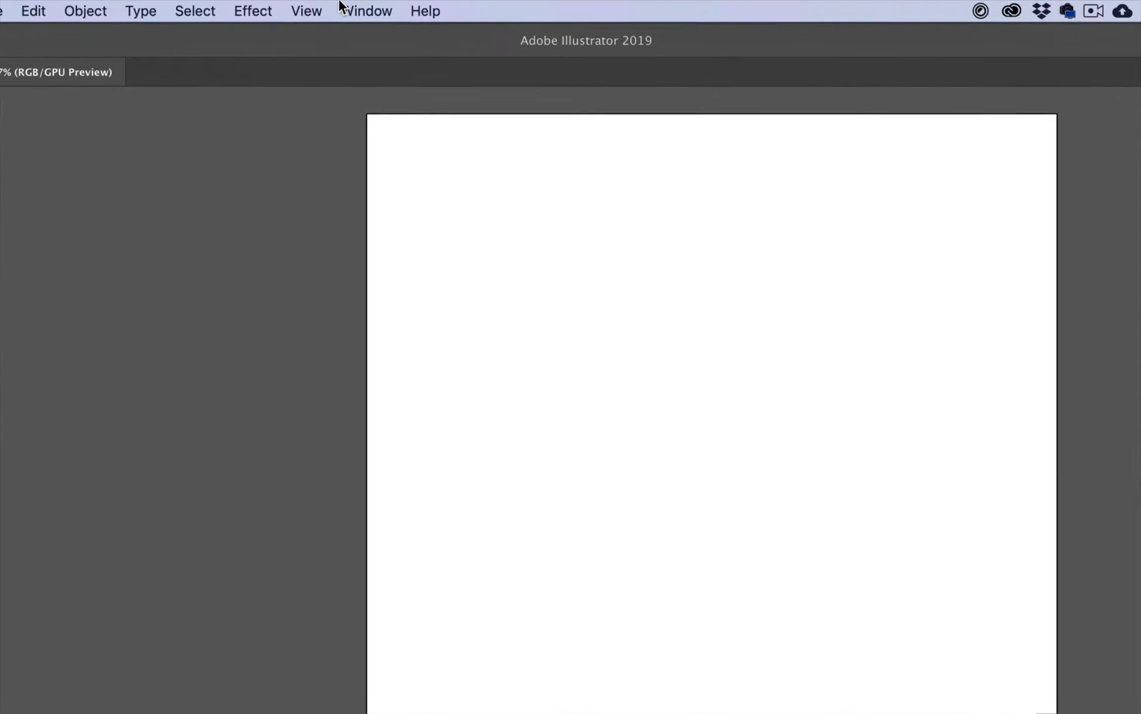
- Switch the workspace to Essentials Classic
left_click(345, 6)
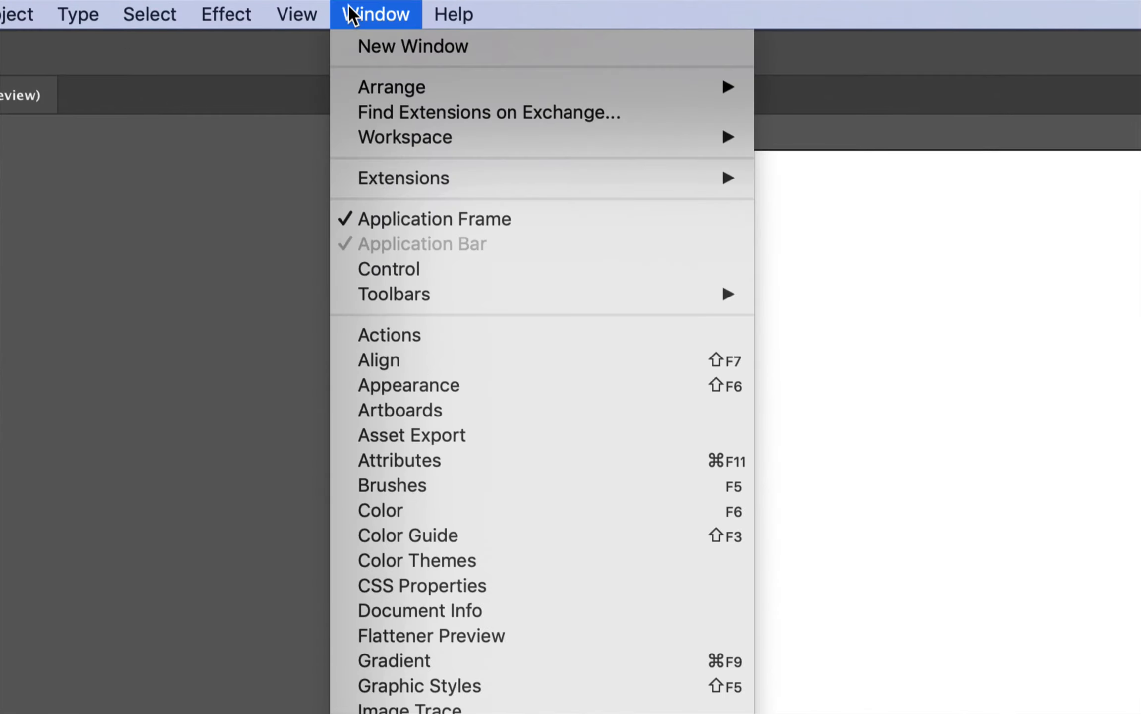
mouse_move(388, 141)
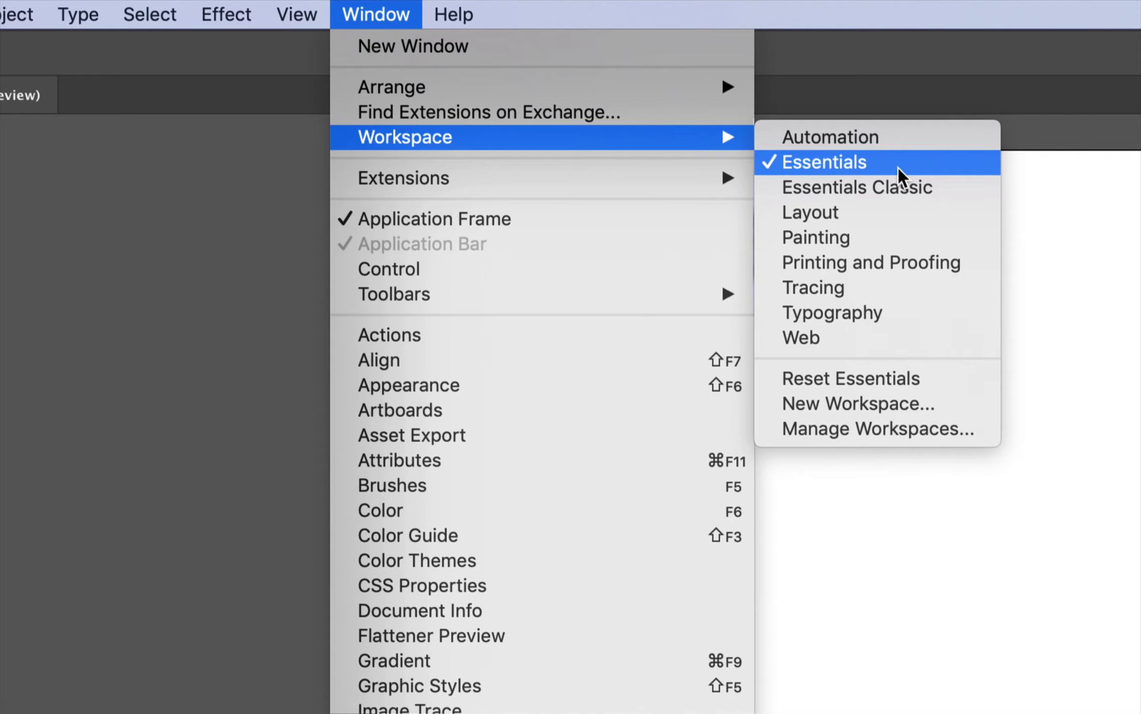
left_click(914, 193)
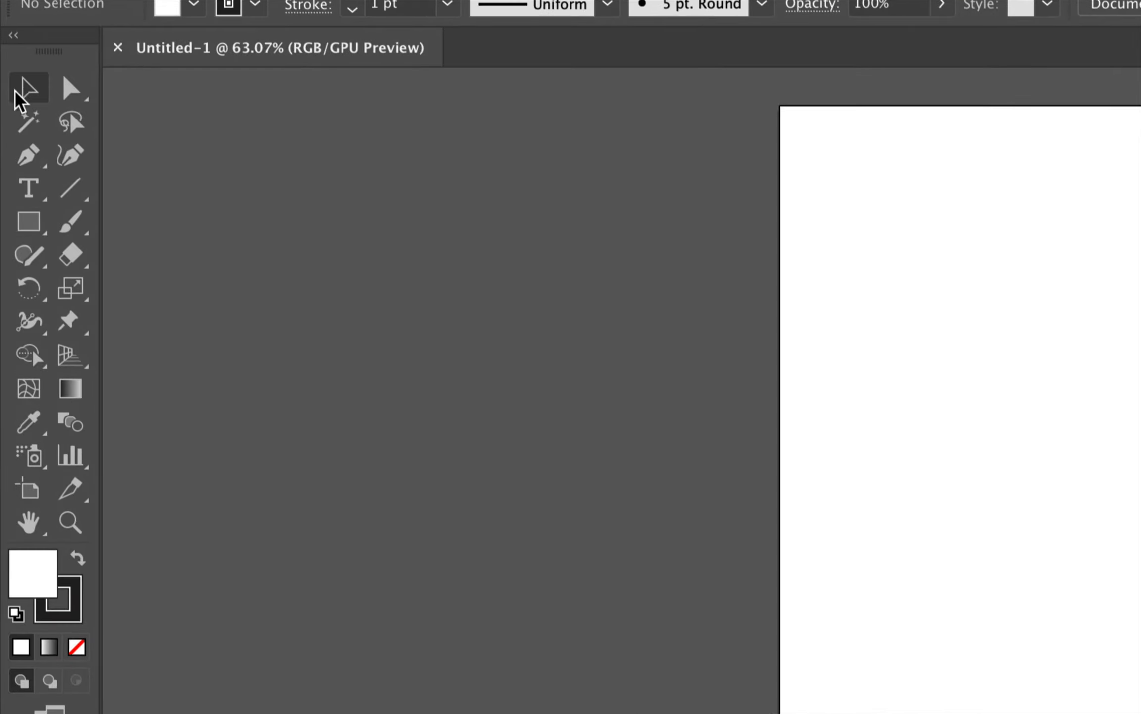
- Try out the Selection, Direct Selection, Curvature and Pen tools one after another
left_click(24, 96)
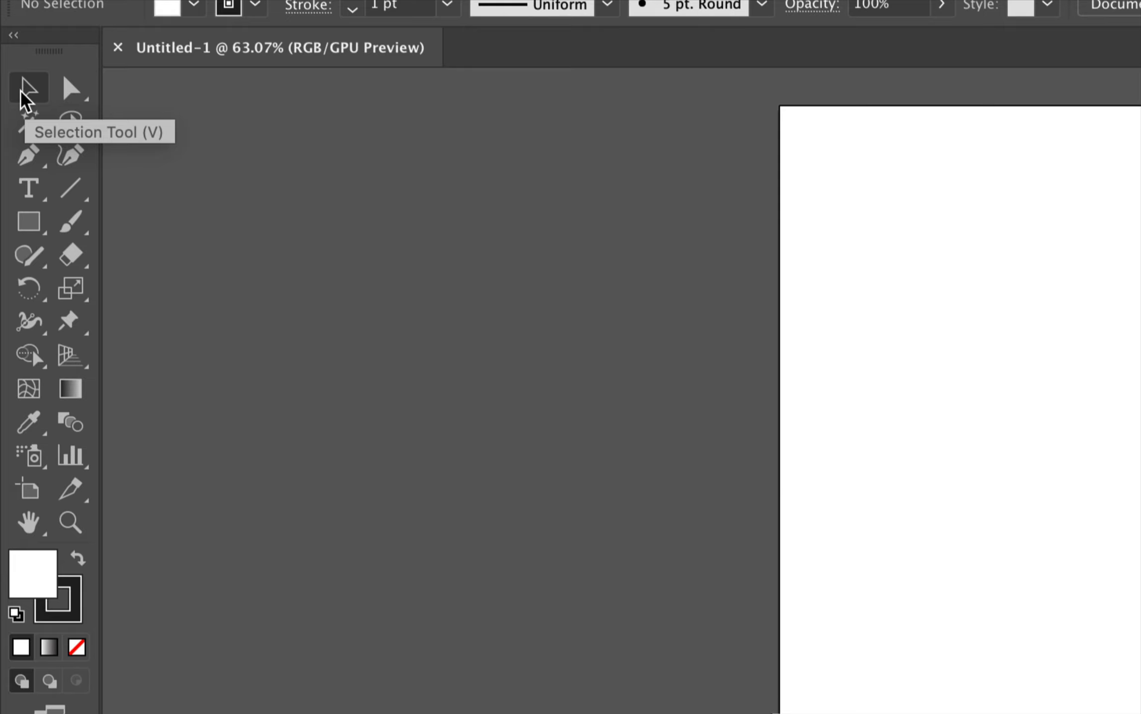
left_click(69, 90)
left_click(70, 152)
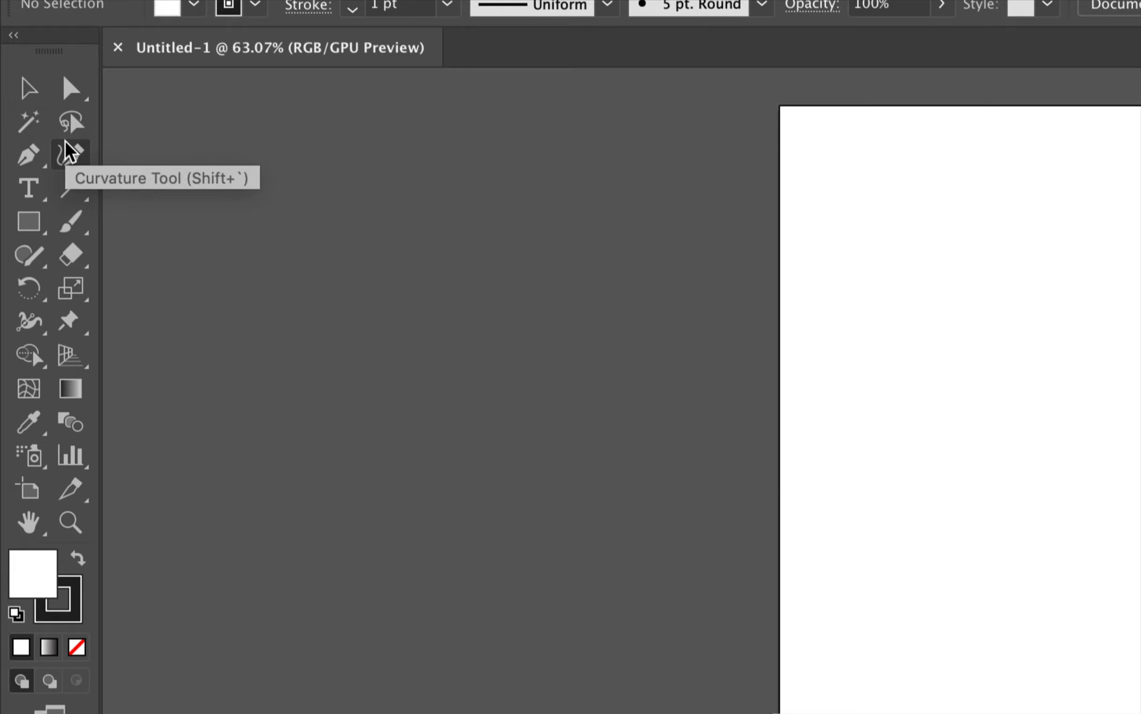
left_click(35, 161)
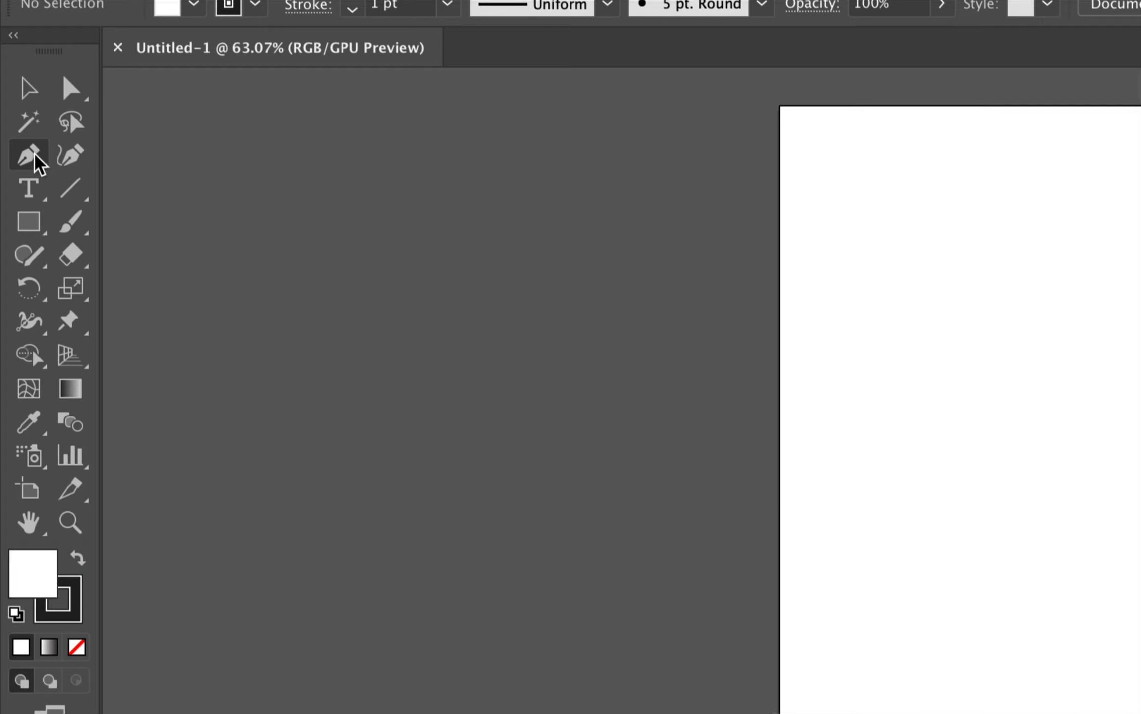
- Activate the Spiral Tool from the Line Segment tool group
left_click(79, 199)
left_click(80, 199)
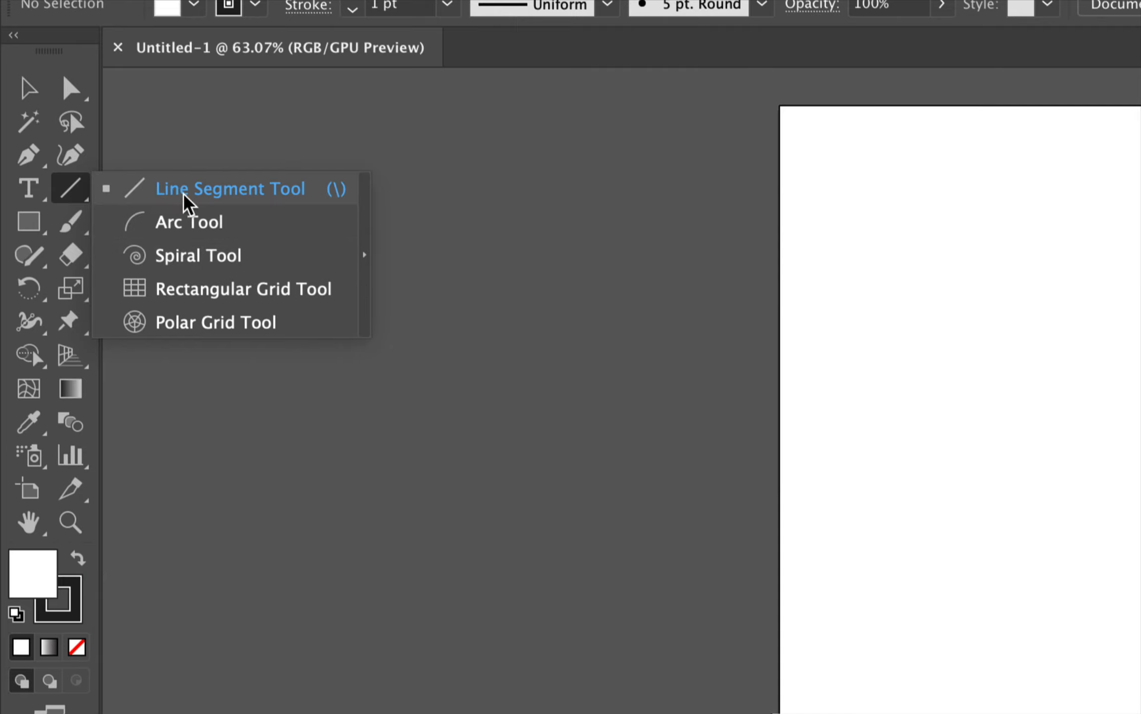
left_click(205, 258)
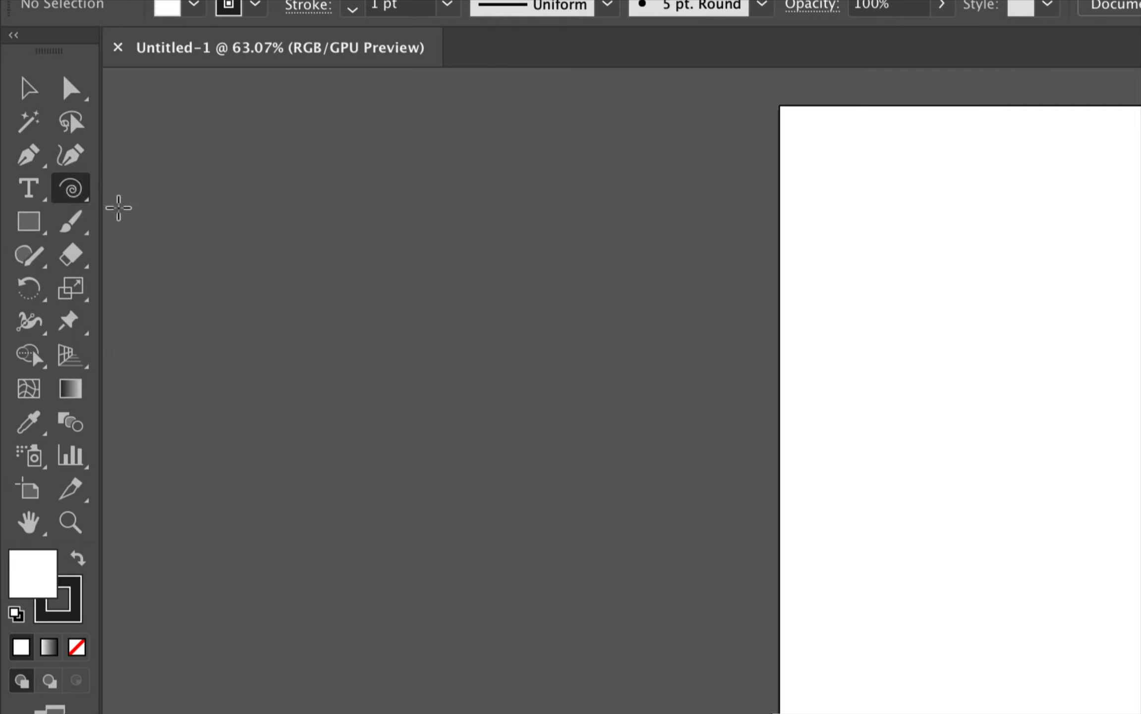
- Detach the line tool group as a floating palette, move it over the canvas and close it
left_click(73, 190)
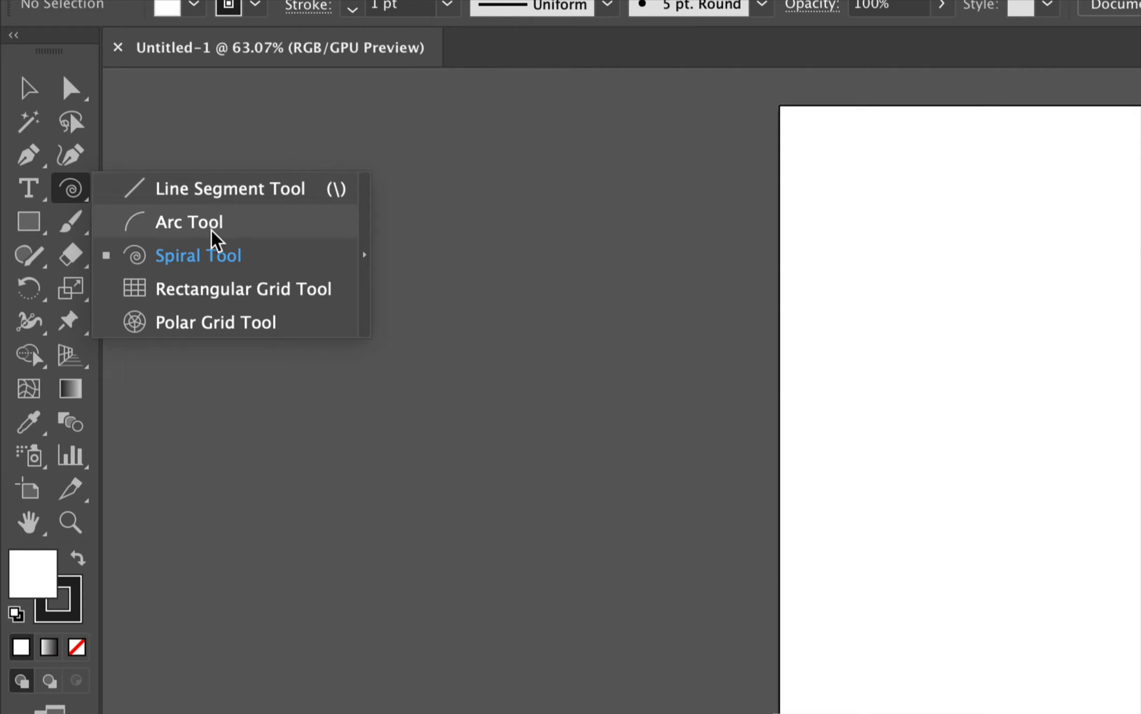
left_click(368, 264)
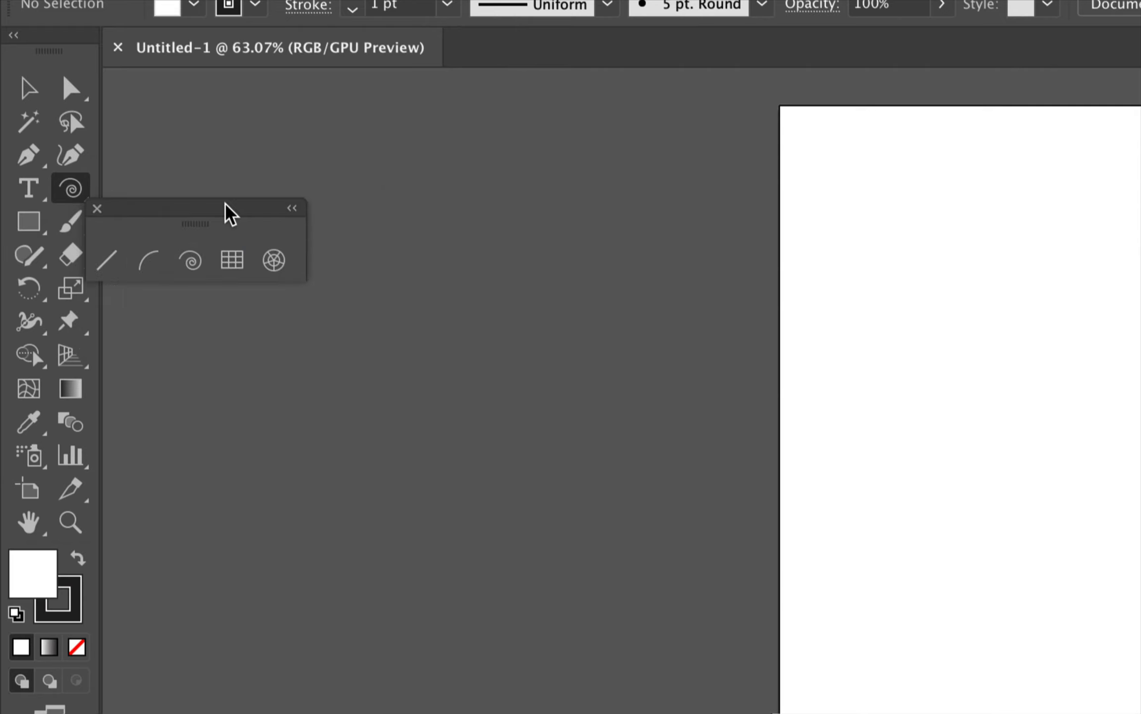
left_click_drag(228, 216, 348, 137)
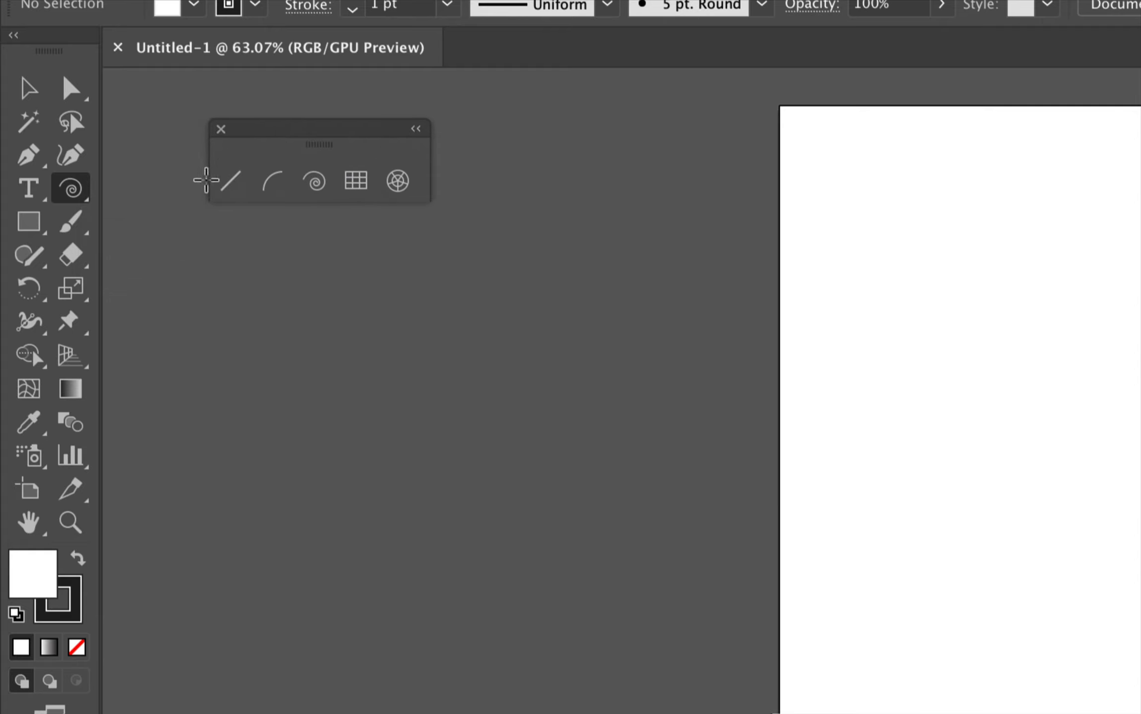
left_click(220, 129)
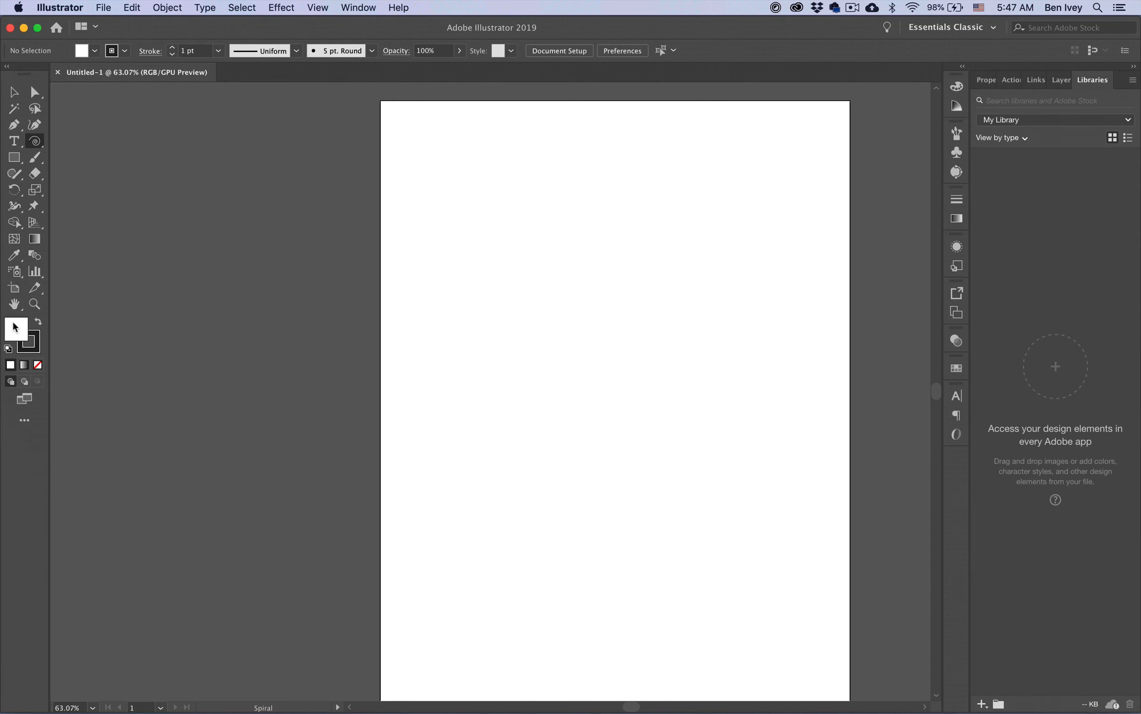
- Open the Color Picker for the fill and for the stroke, cancelling it each time
double_click(15, 328)
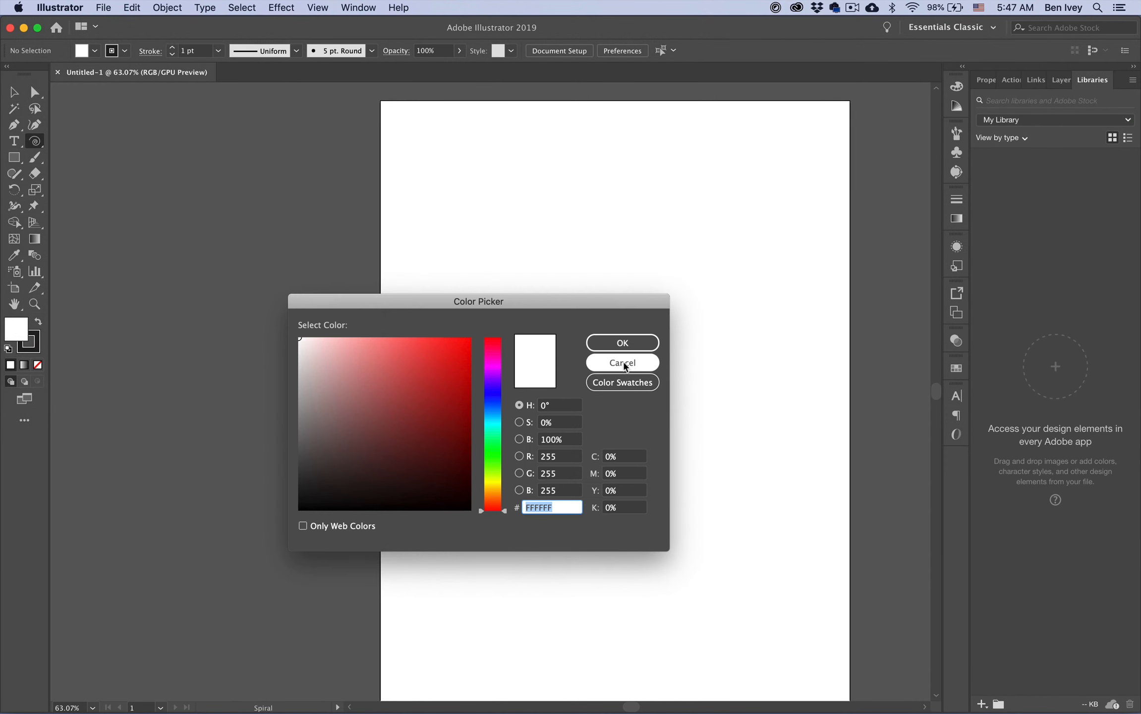
left_click(623, 363)
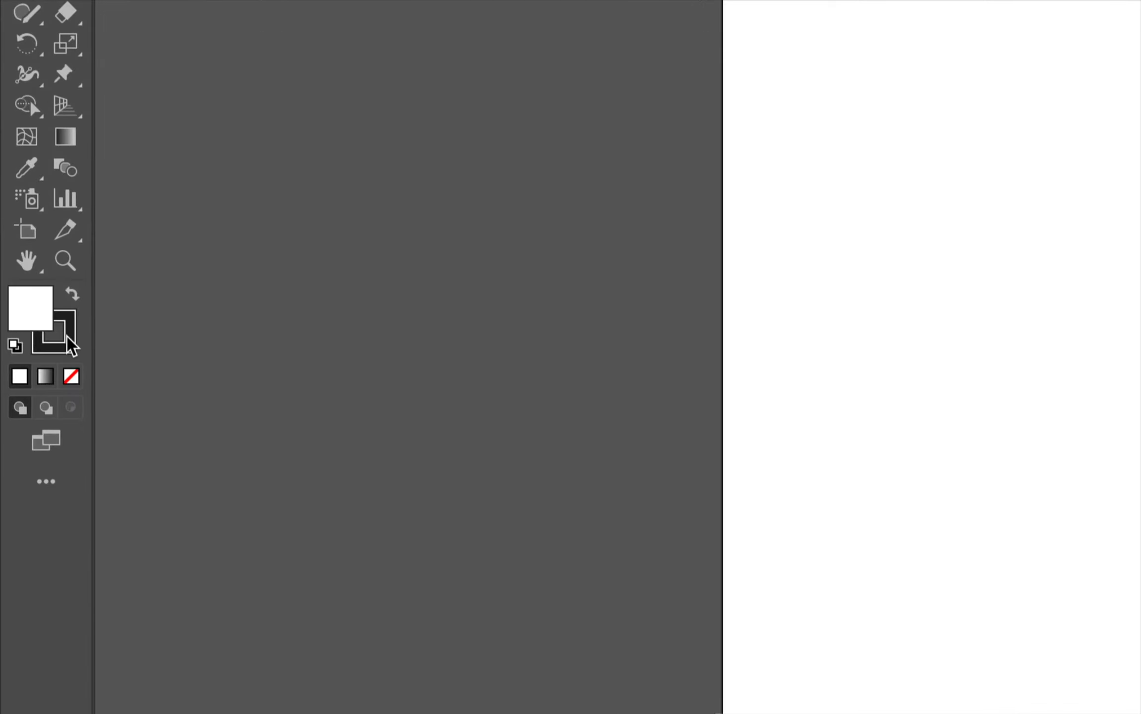
left_click(36, 345)
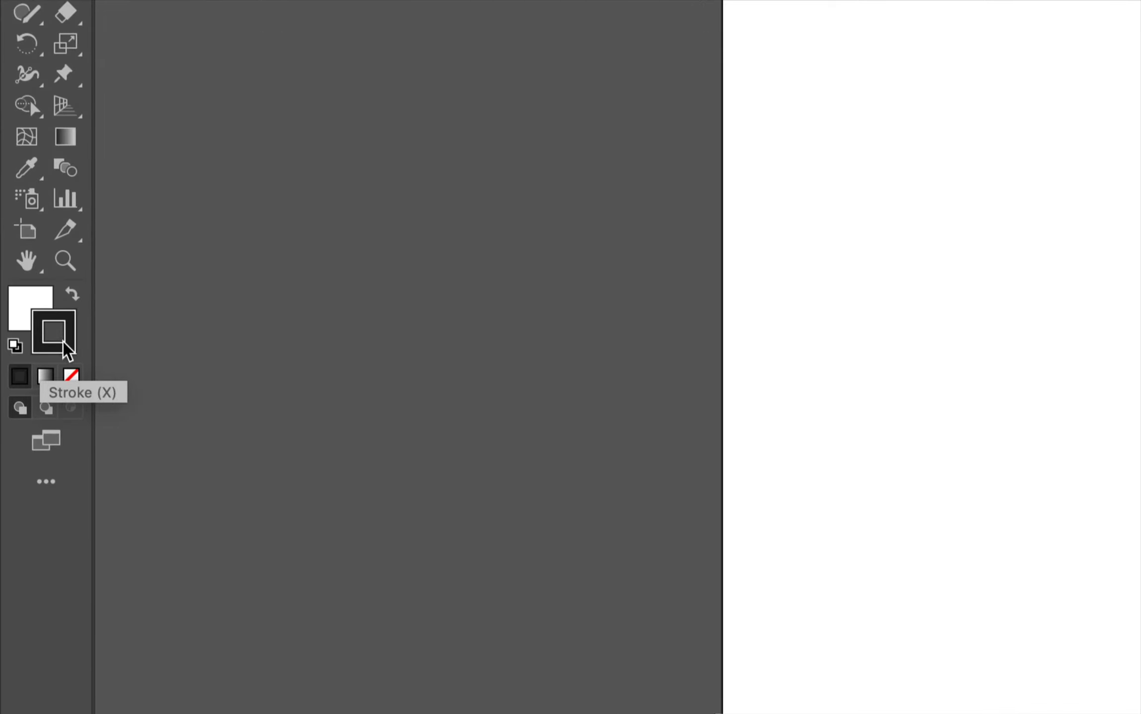
double_click(71, 351)
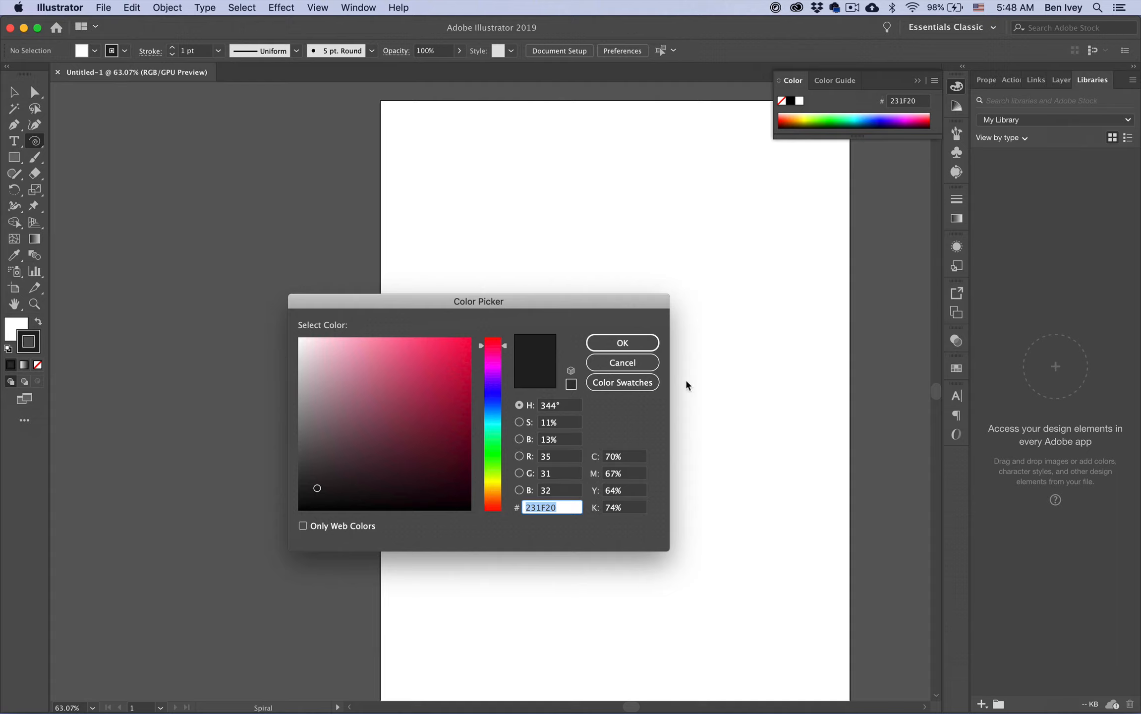
left_click(622, 363)
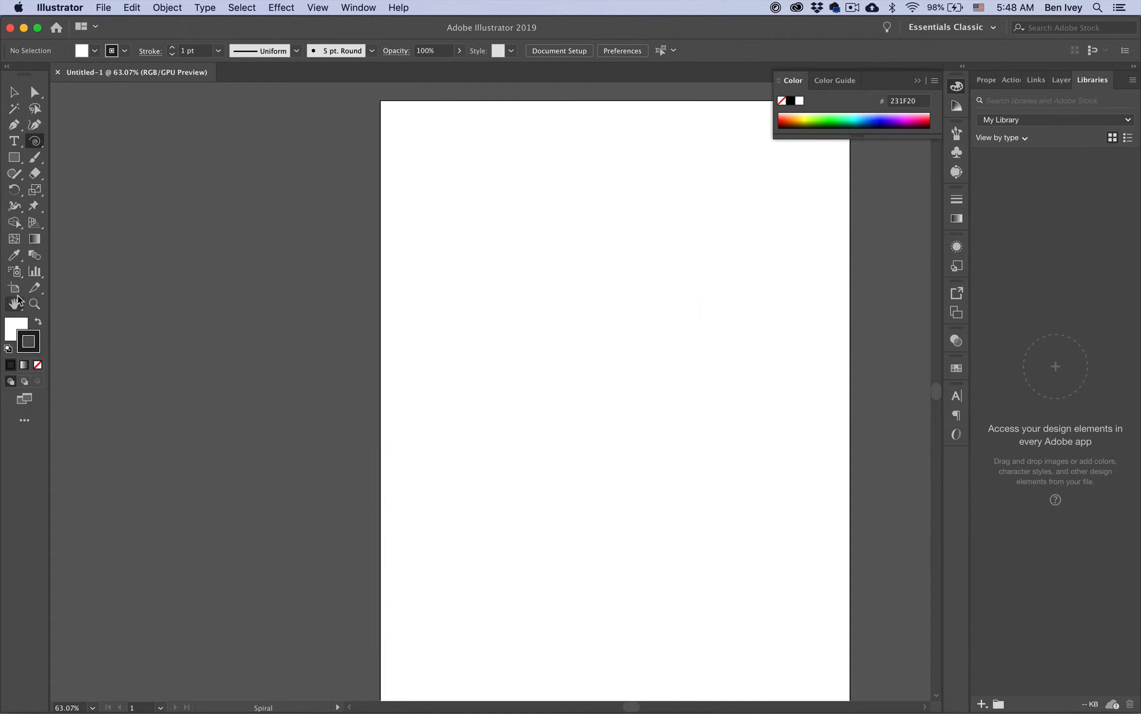
left_click(9, 403)
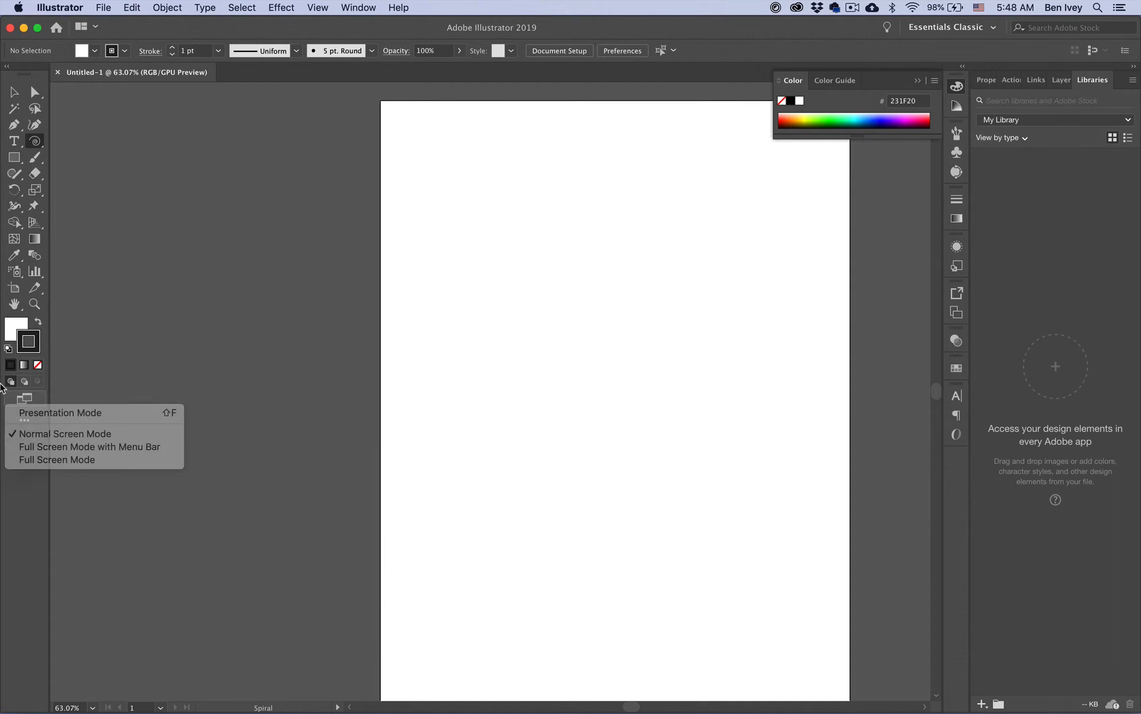
left_click(3, 381)
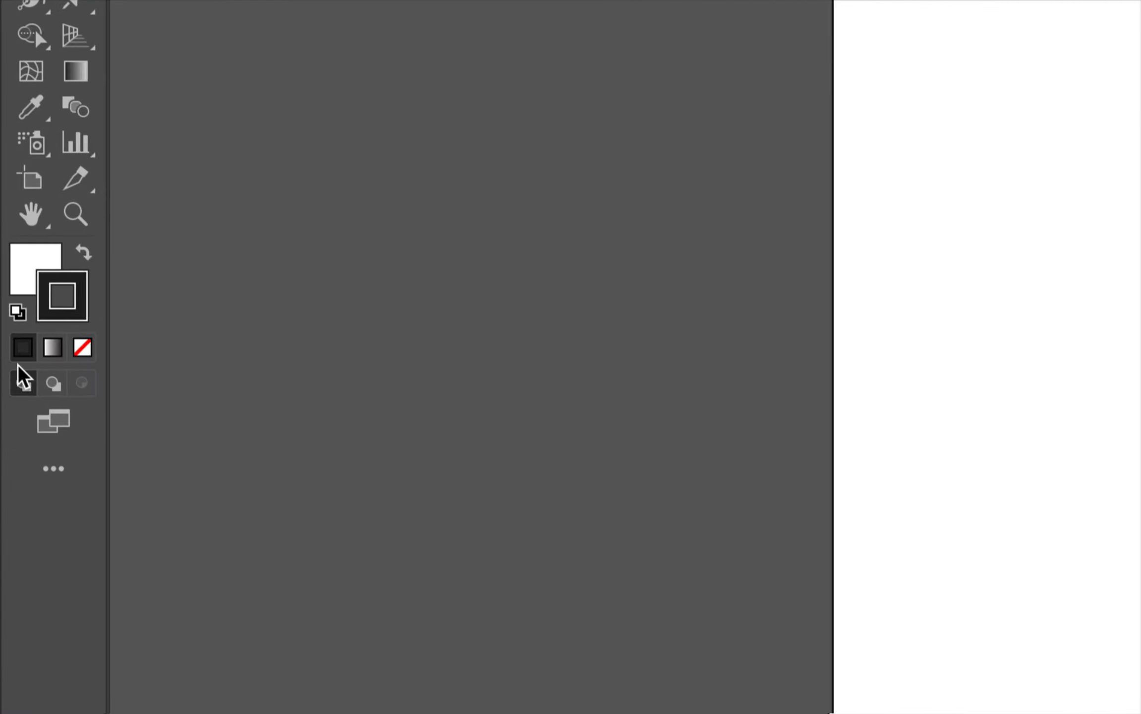
- Make the fill swatch active in front of the stroke and activate the Rectangle Tool
left_click(34, 278)
left_click(61, 313)
left_click(31, 268)
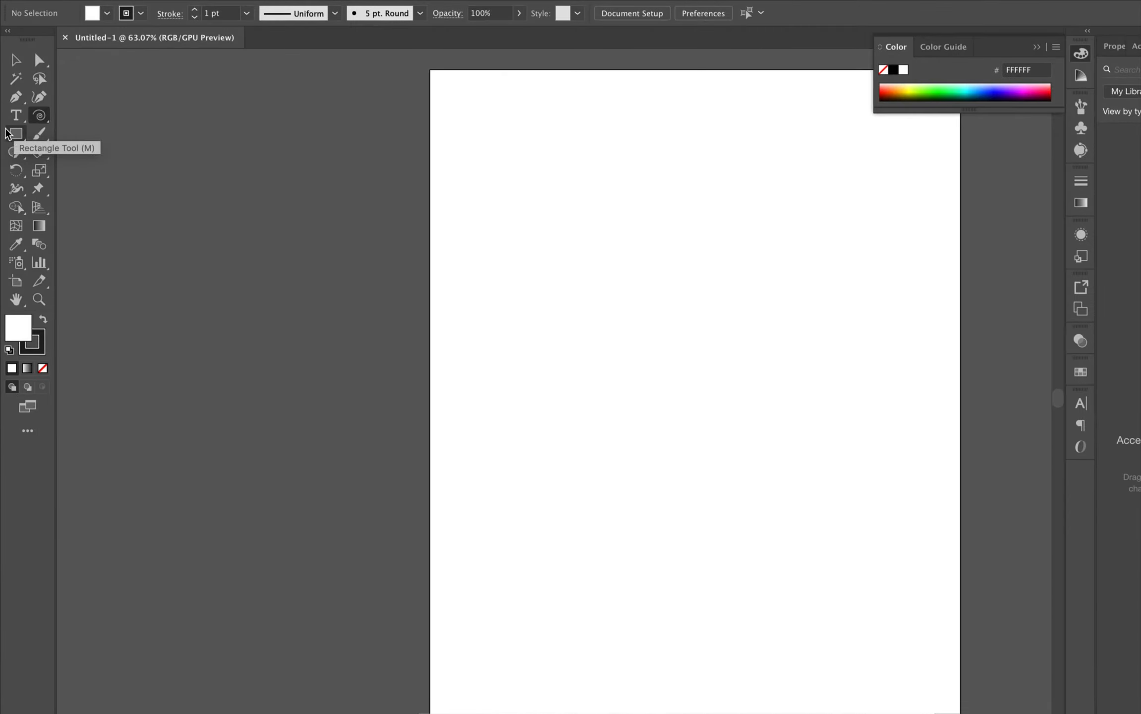
left_click(14, 135)
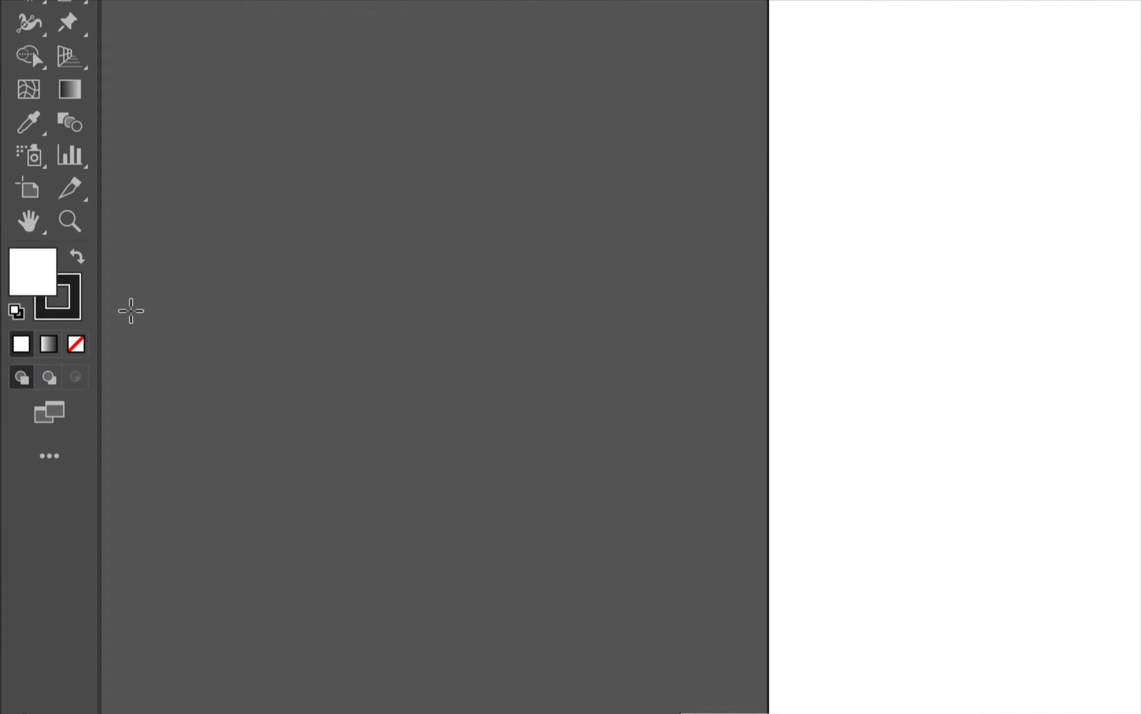
- Draw three overlapping rectangles on the empty pasteboard beside the artboard, each in front of the previous one, and deselect them
left_click_drag(85, 348, 131, 393)
left_click_drag(238, 389, 347, 522)
left_click_drag(265, 286, 433, 464)
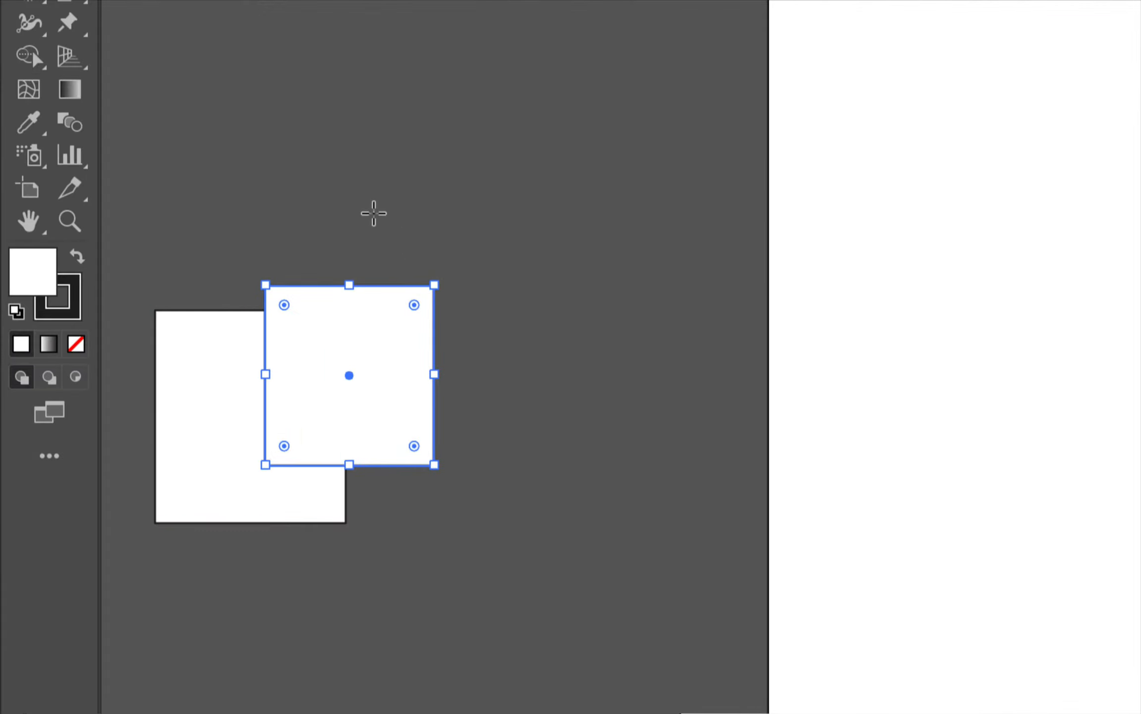
left_click_drag(369, 203, 504, 390)
key("v")
left_click(559, 403)
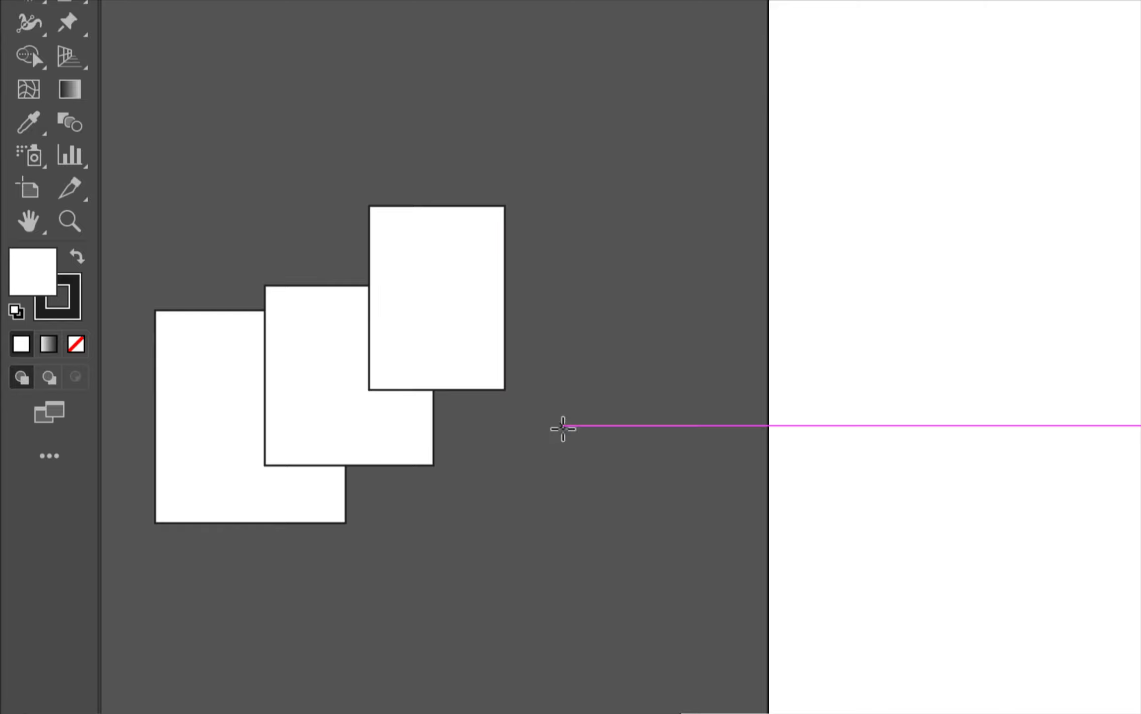
- Switch to Draw Behind mode and draw two smaller rectangles behind the existing stack
left_click(48, 377)
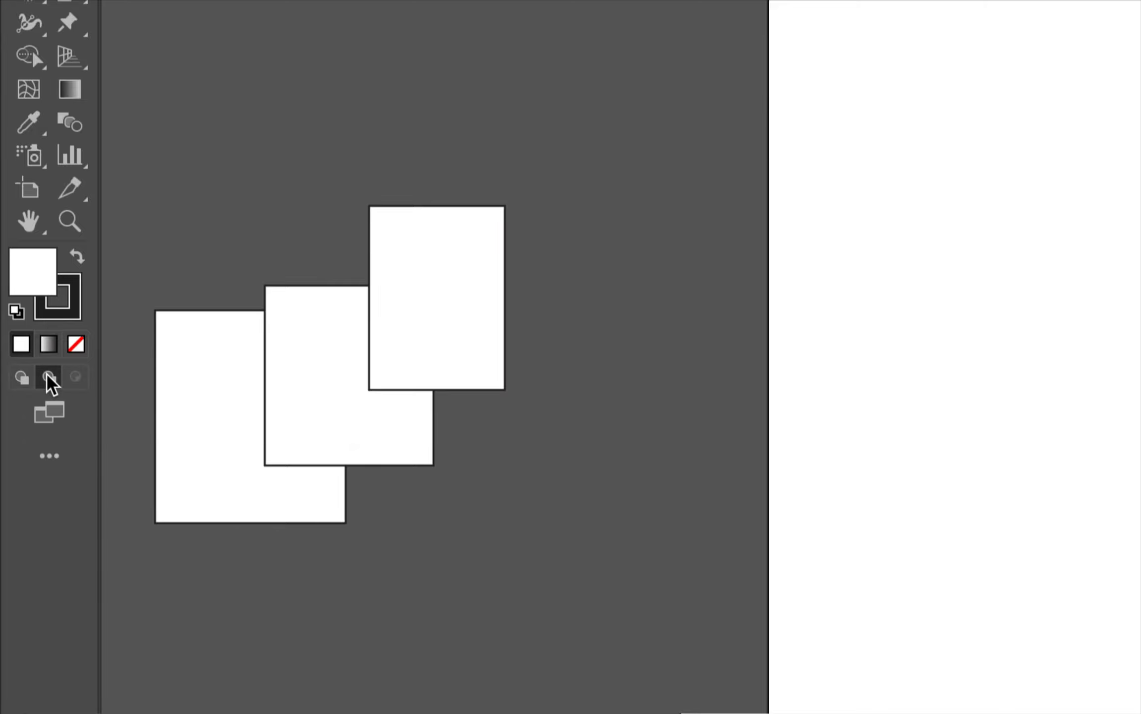
key("m")
left_click_drag(221, 241, 318, 375)
left_click_drag(305, 179, 396, 323)
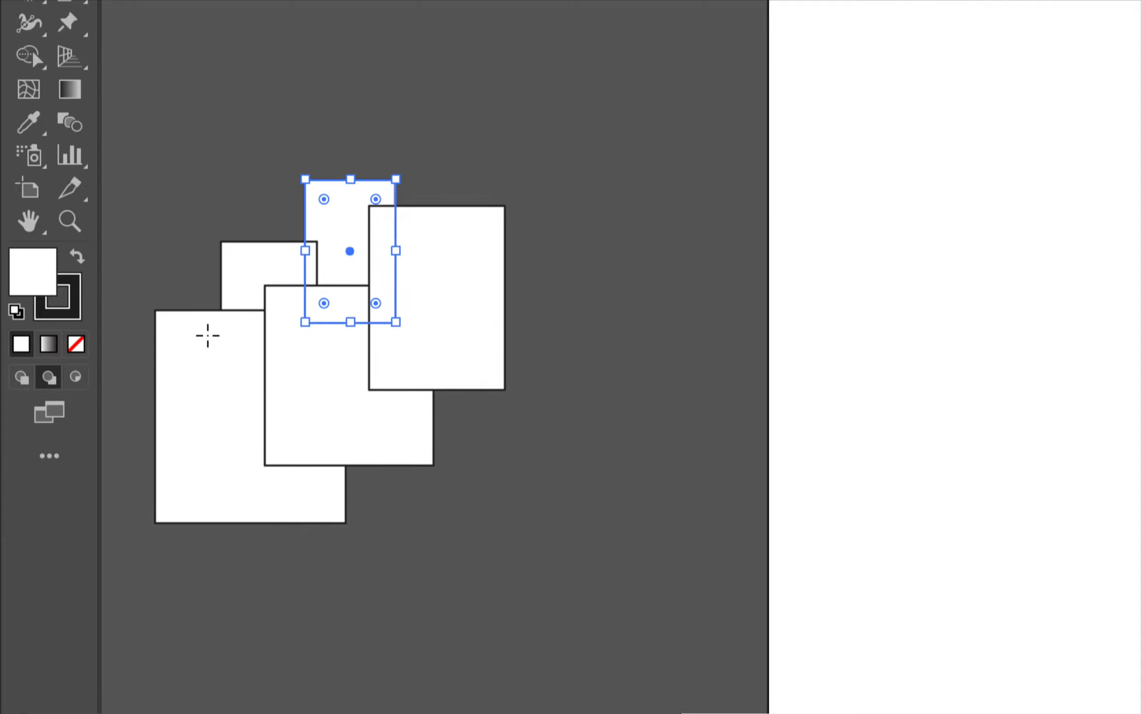
- Draw a rectangle clipped inside the rightmost rectangle using Draw Inside mode, and restore Draw Normal mode
key("v")
left_click(466, 262)
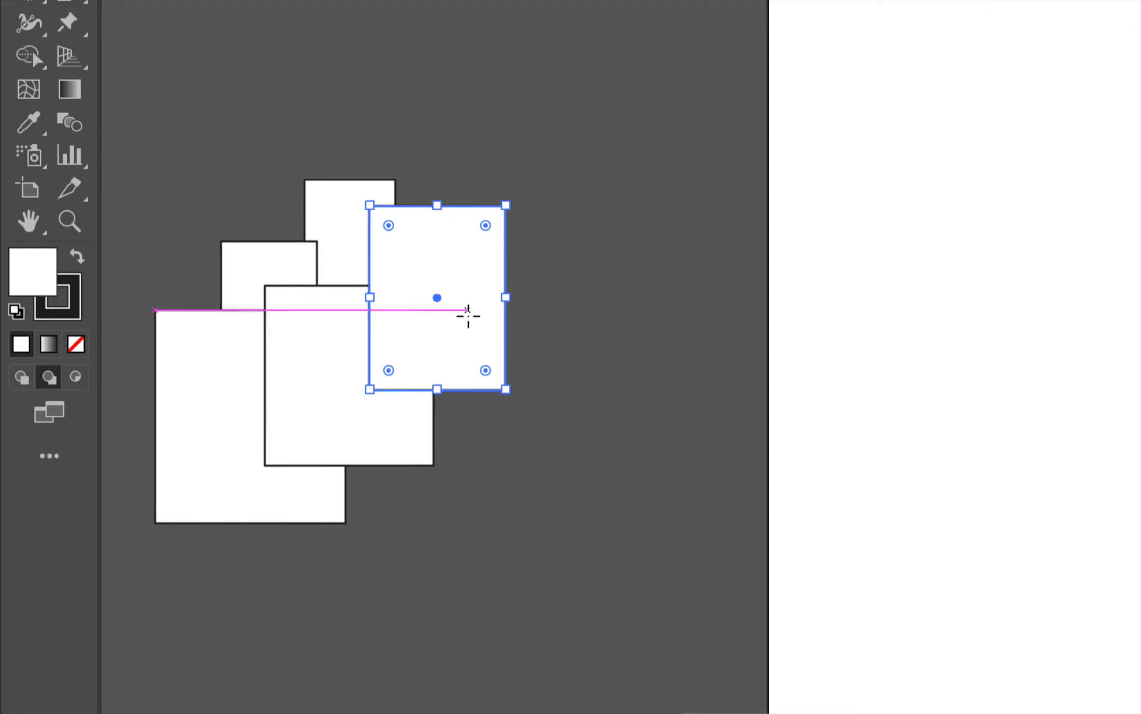
left_click(76, 377)
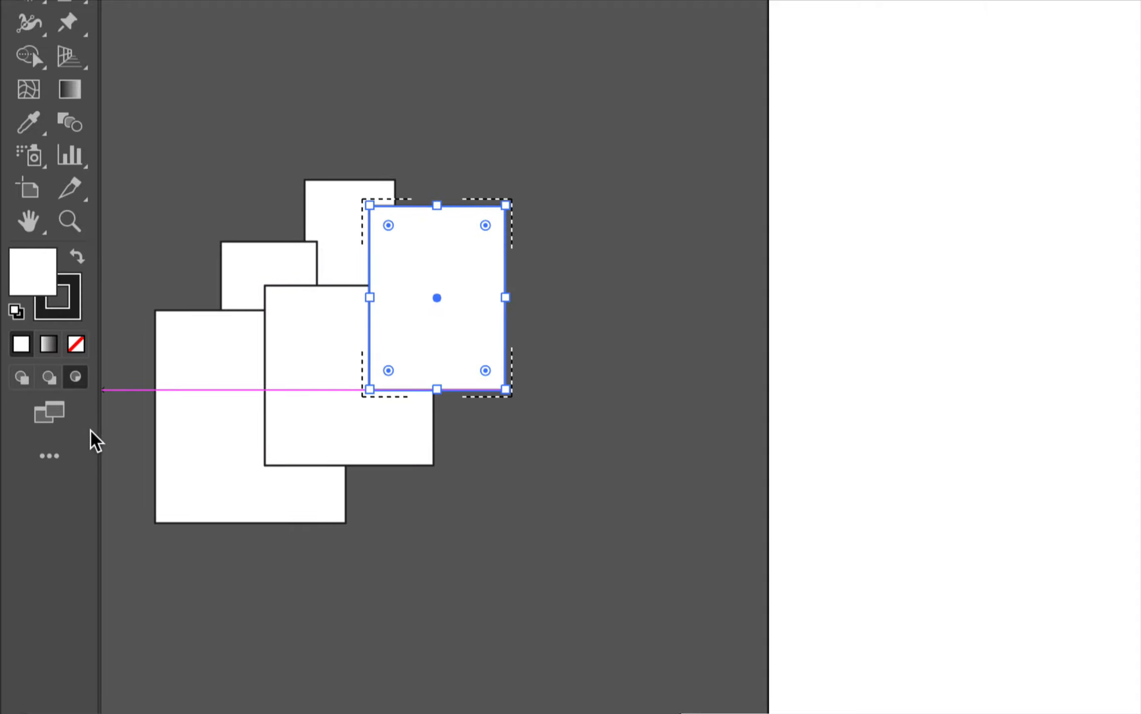
key("m")
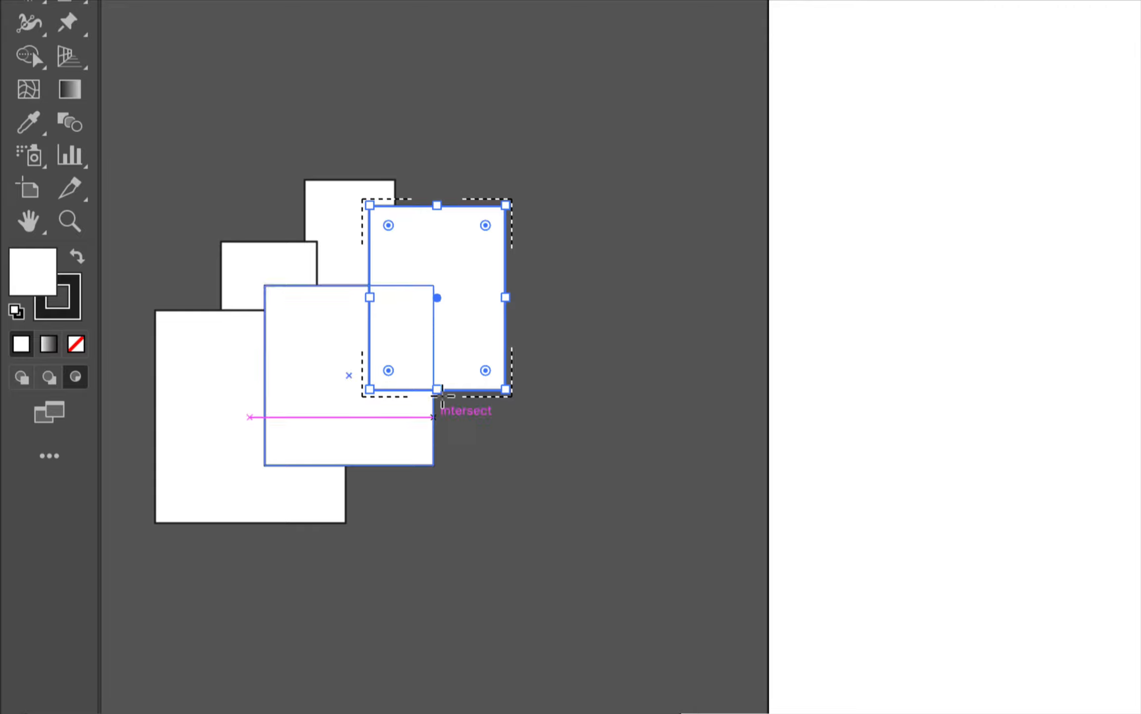
left_click_drag(549, 264, 425, 445)
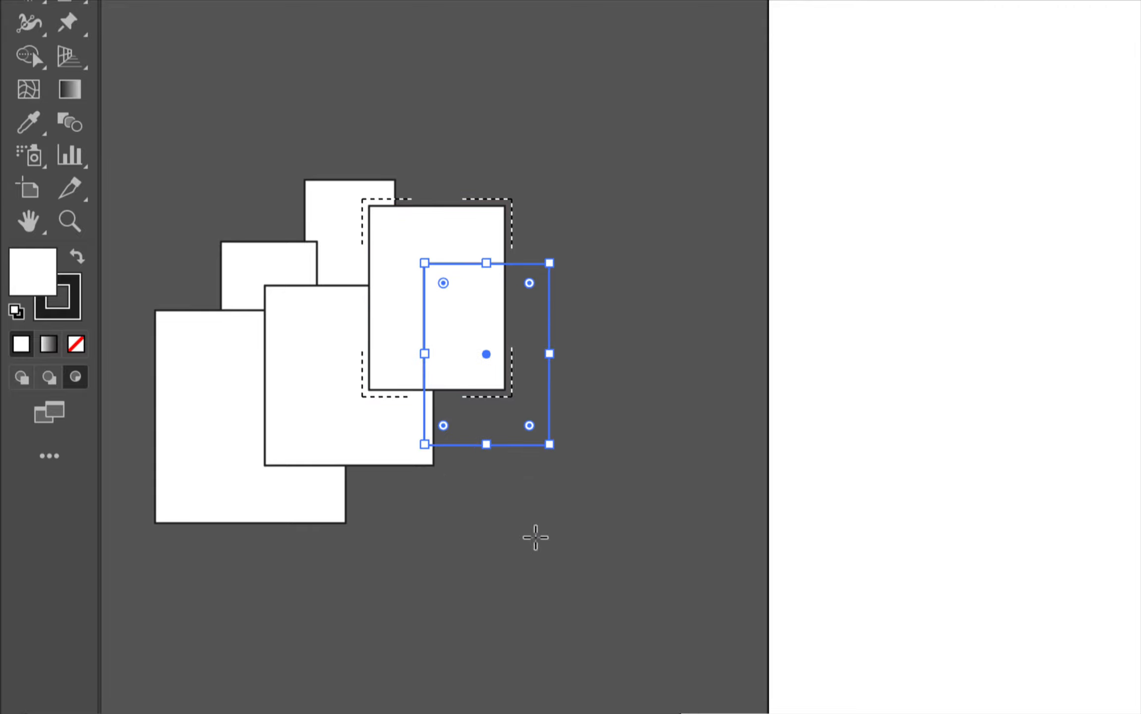
key("ctrl+shift+a")
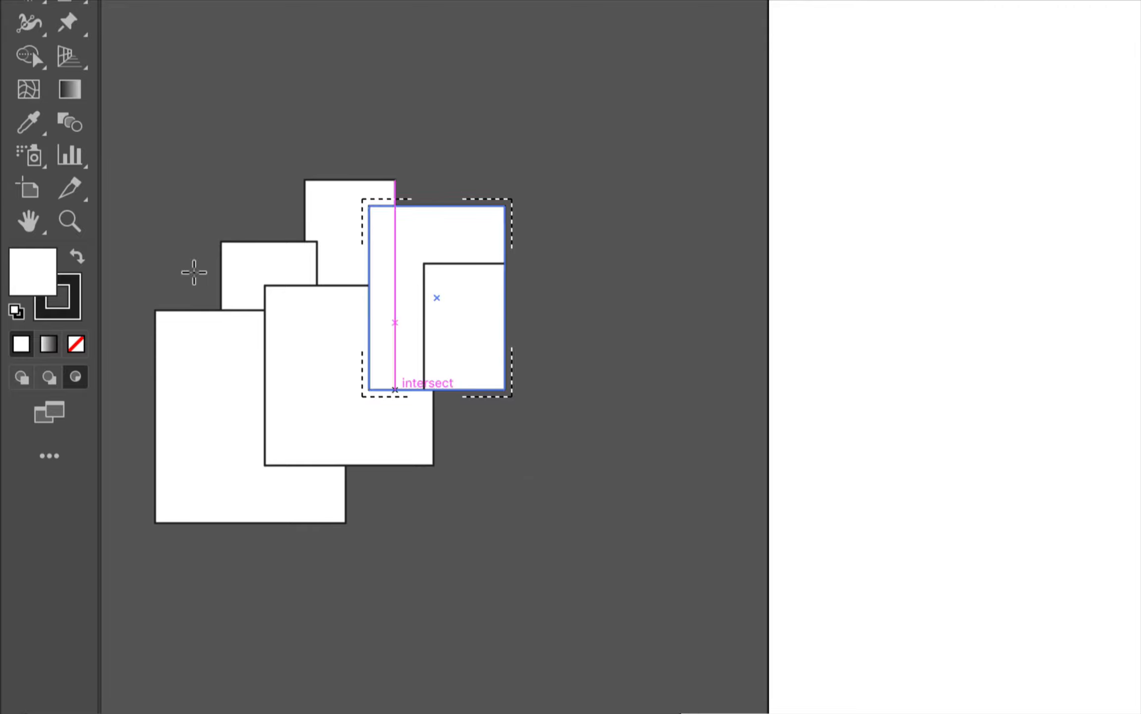
left_click(13, 380)
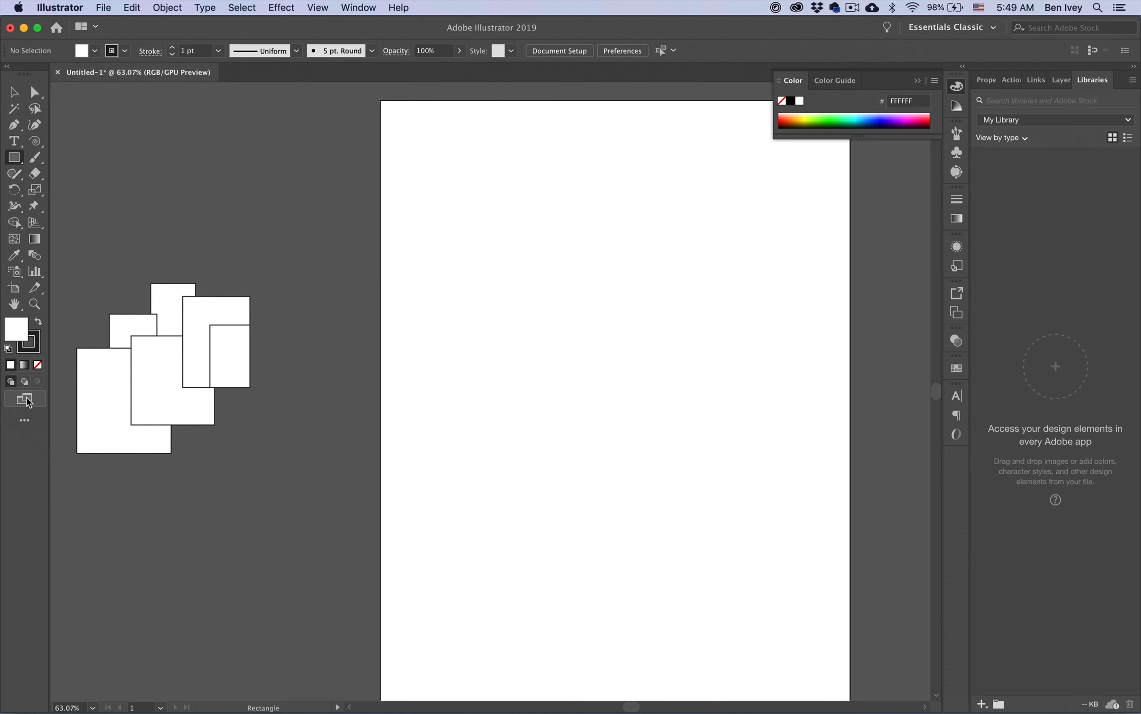
- Preview Full Screen Mode with Menu Bar and Full Screen Mode, and return to Normal Screen Mode
left_click(25, 399)
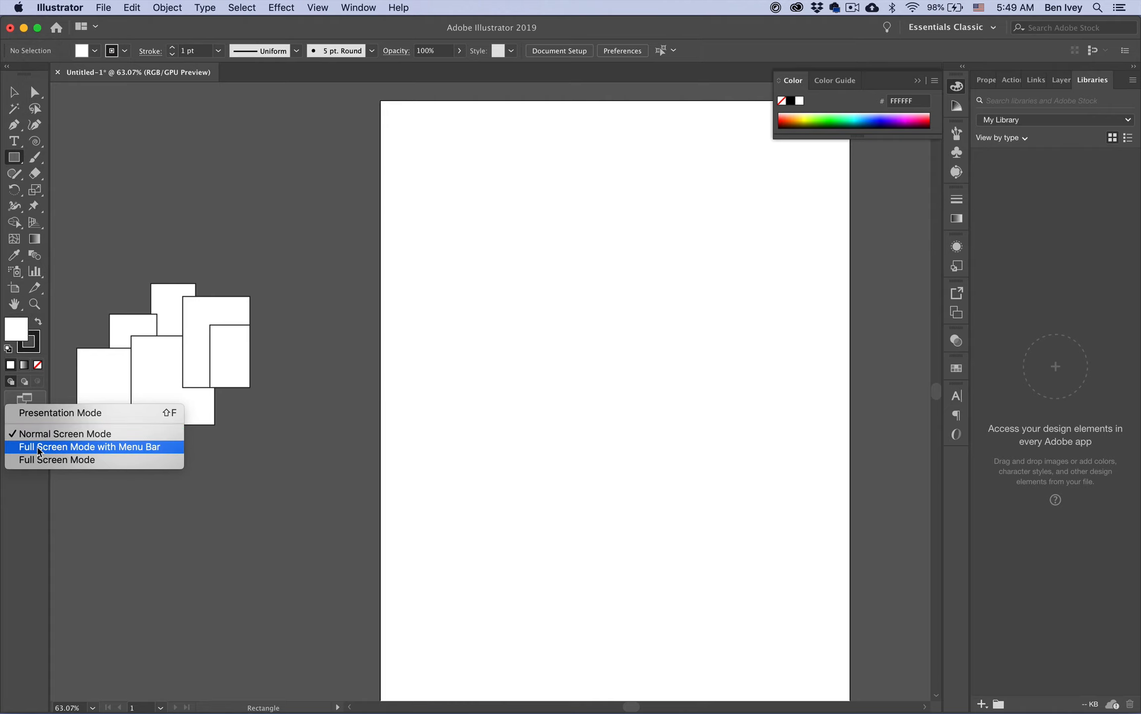
left_click(39, 448)
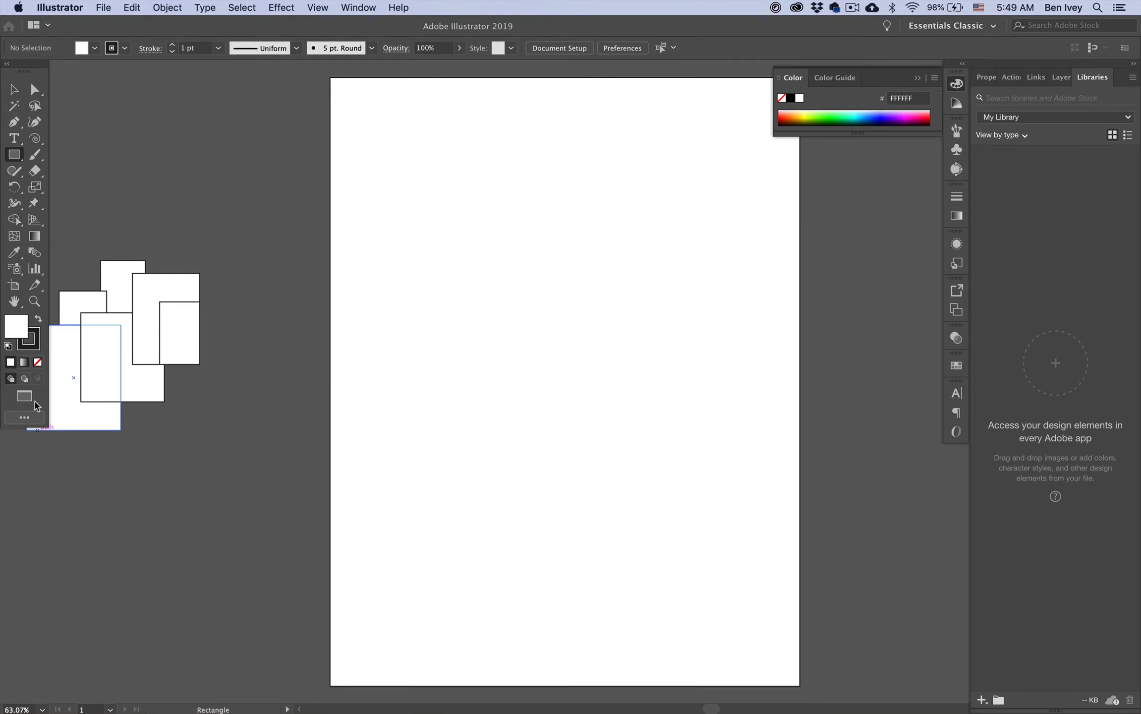
left_click(29, 395)
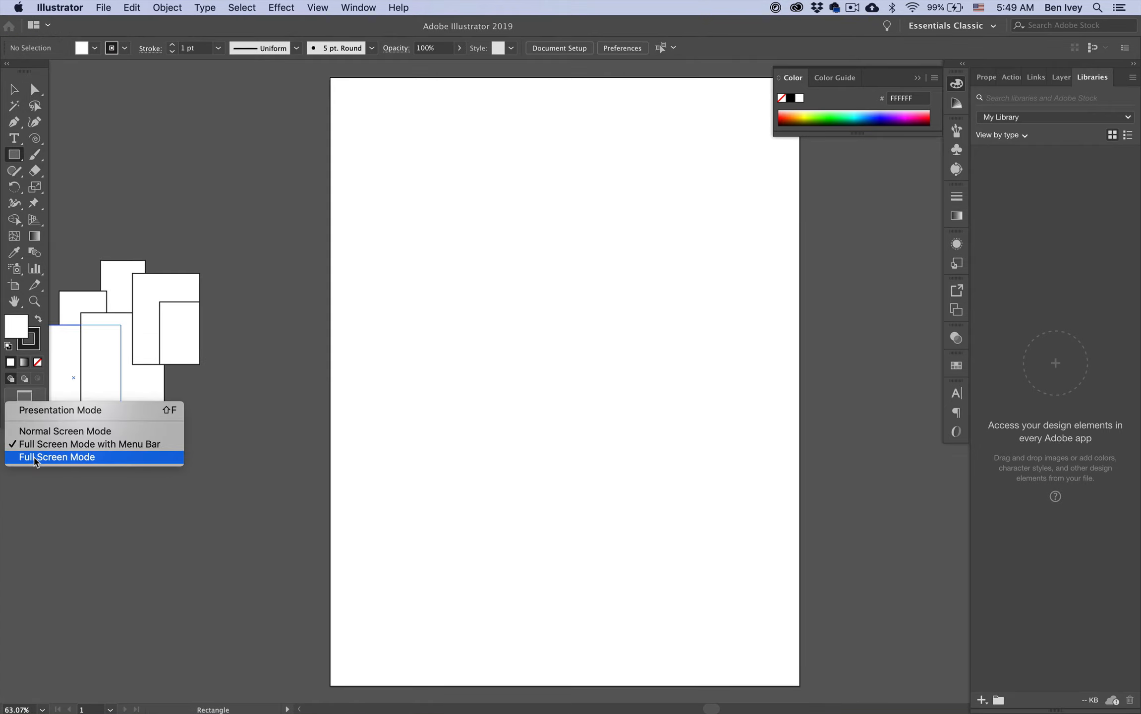
left_click(33, 457)
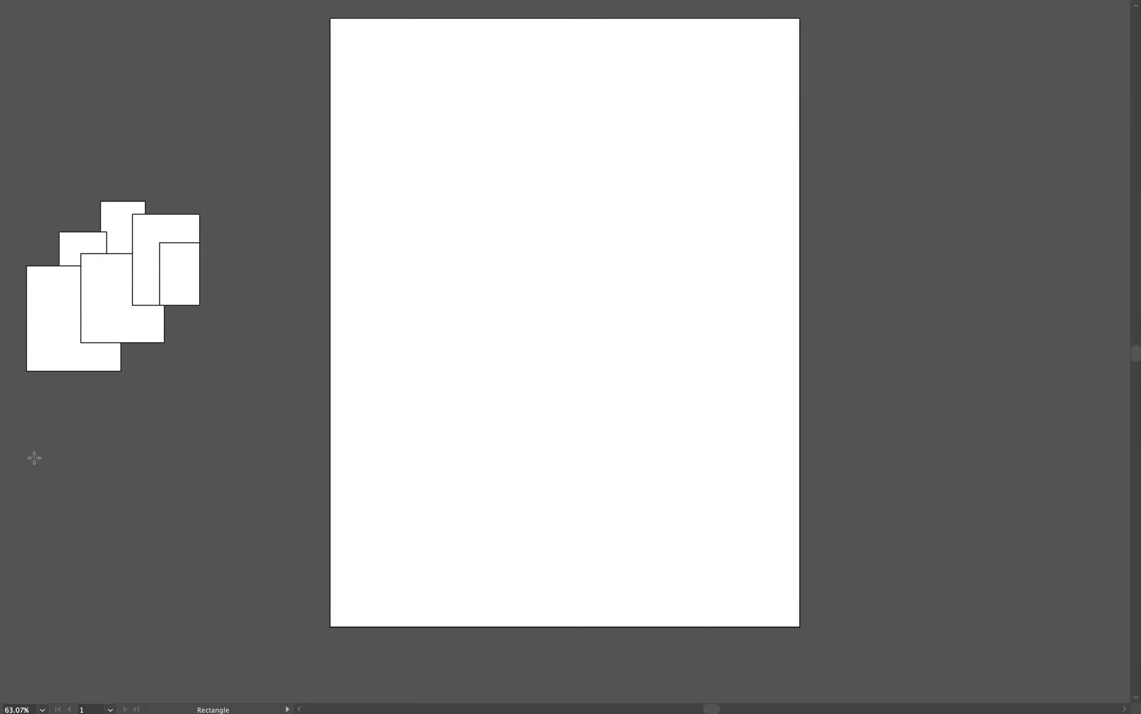
key("Escape")
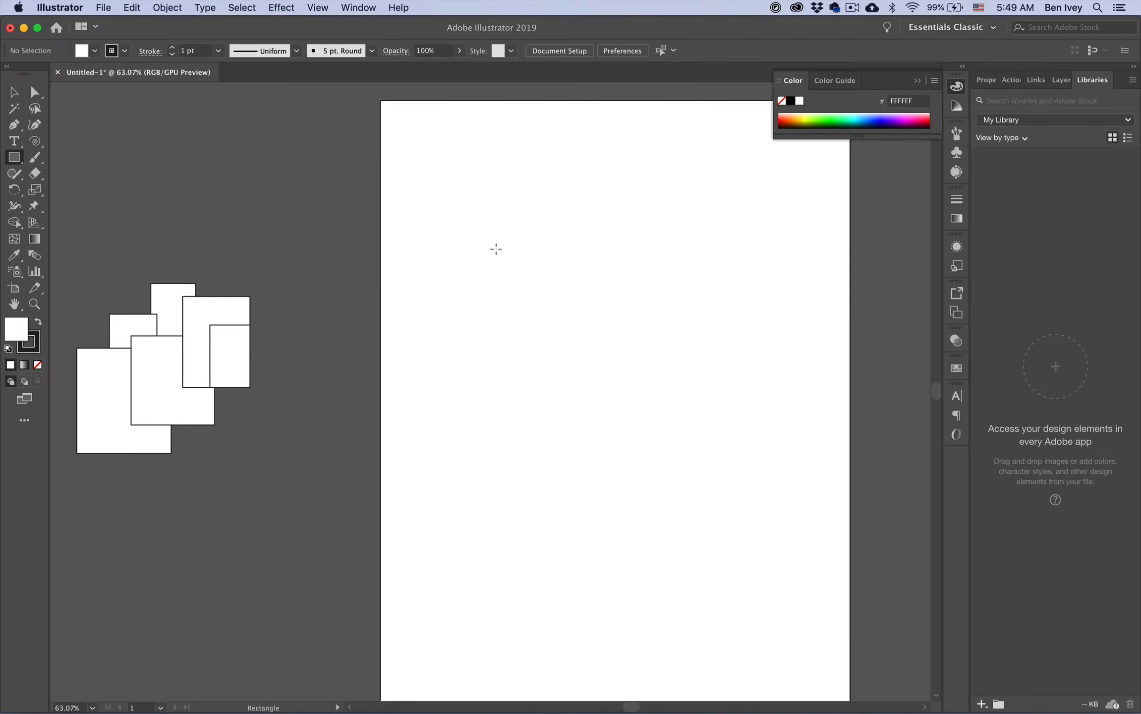
- Select all the practice rectangles on the pasteboard and delete them
left_click(11, 94)
key("super+a")
key("BackSpace")
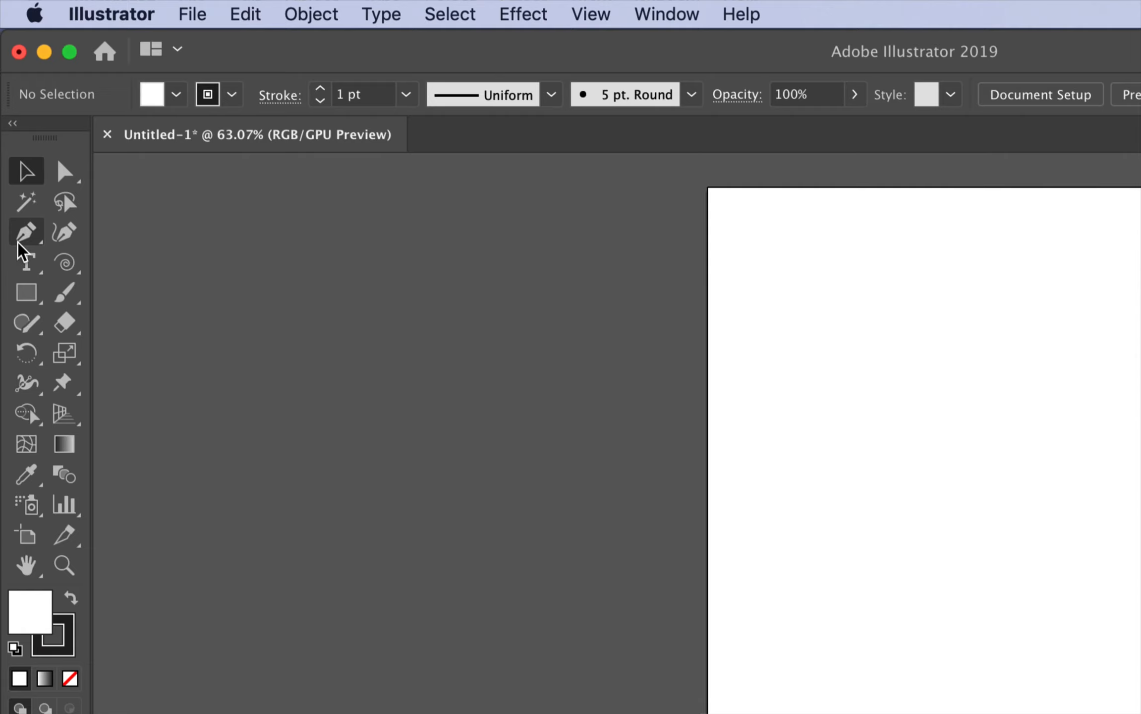
- Activate the Type Tool, examine its Character options and close them
left_click(31, 270)
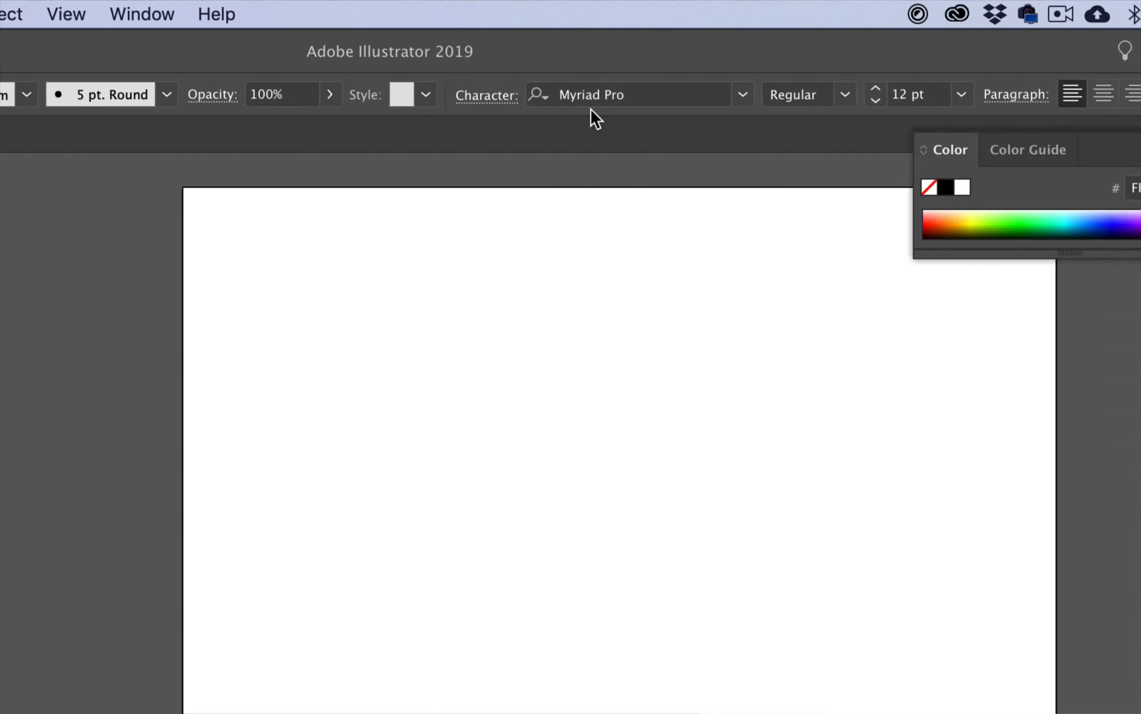
left_click(474, 95)
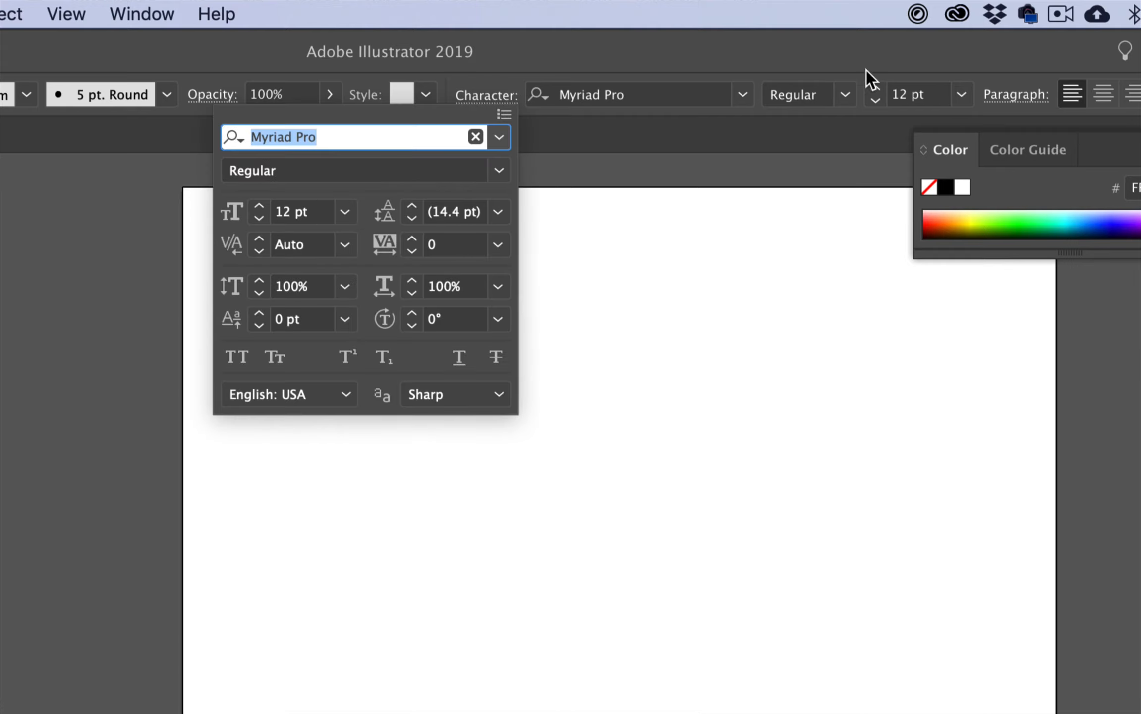
key("Escape")
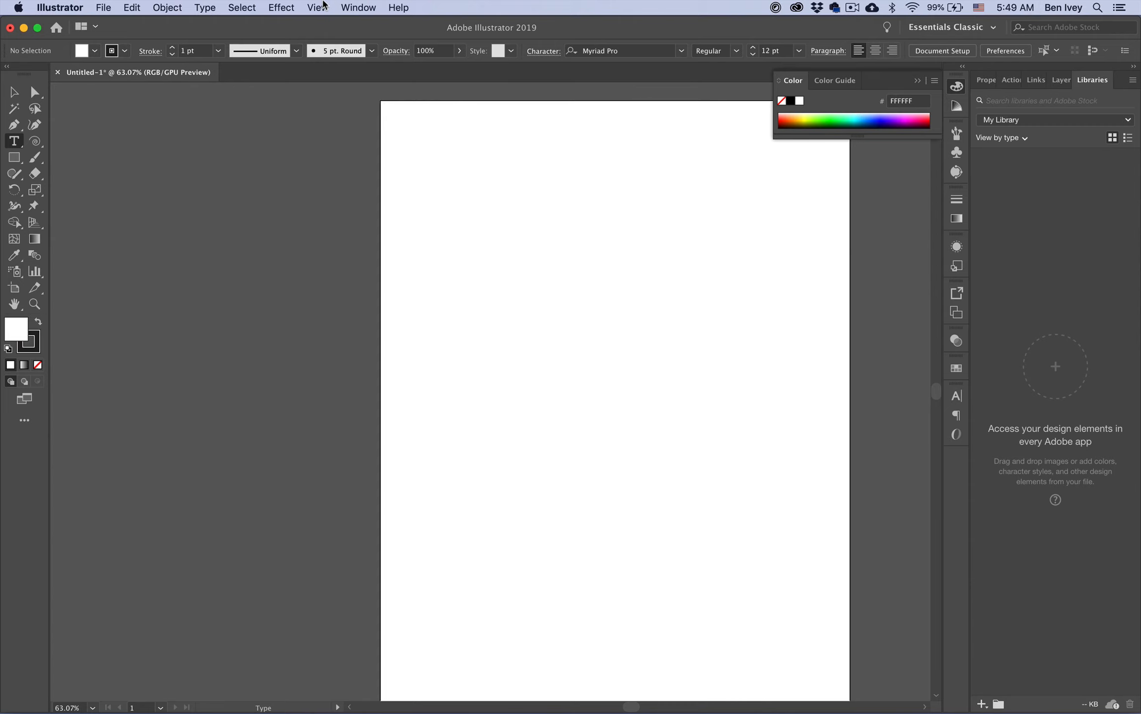
- Show the Gradient panel, try toggling and moving it, and collapse it back into the dock
left_click(354, 6)
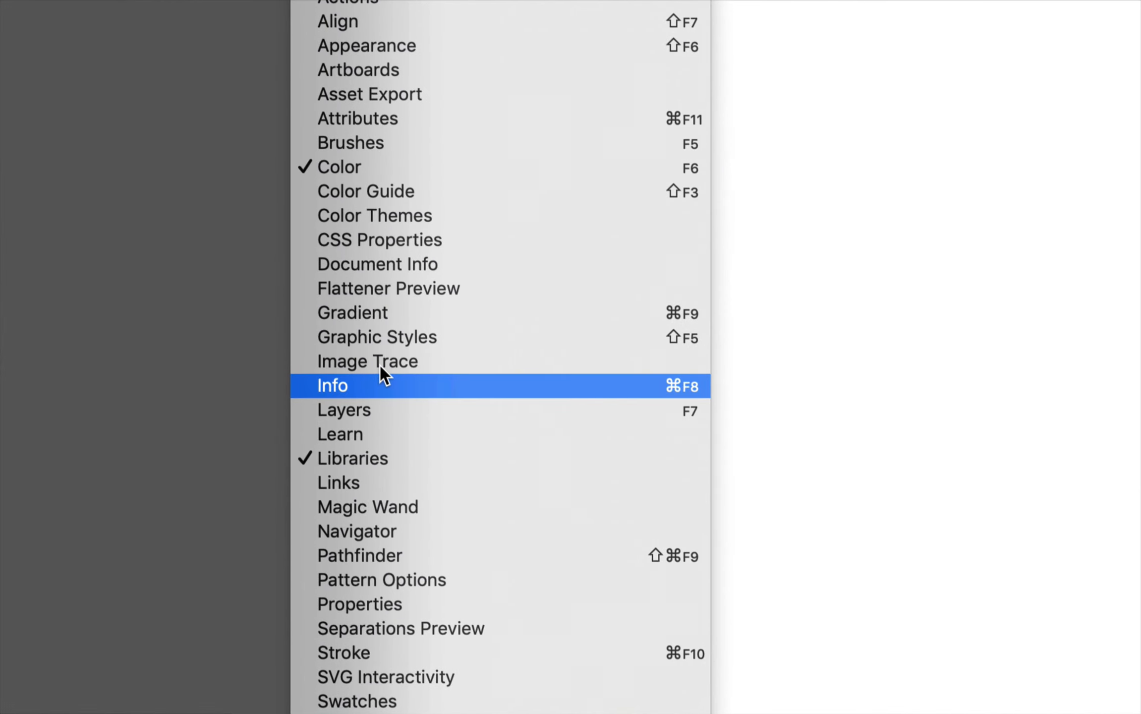
left_click(355, 315)
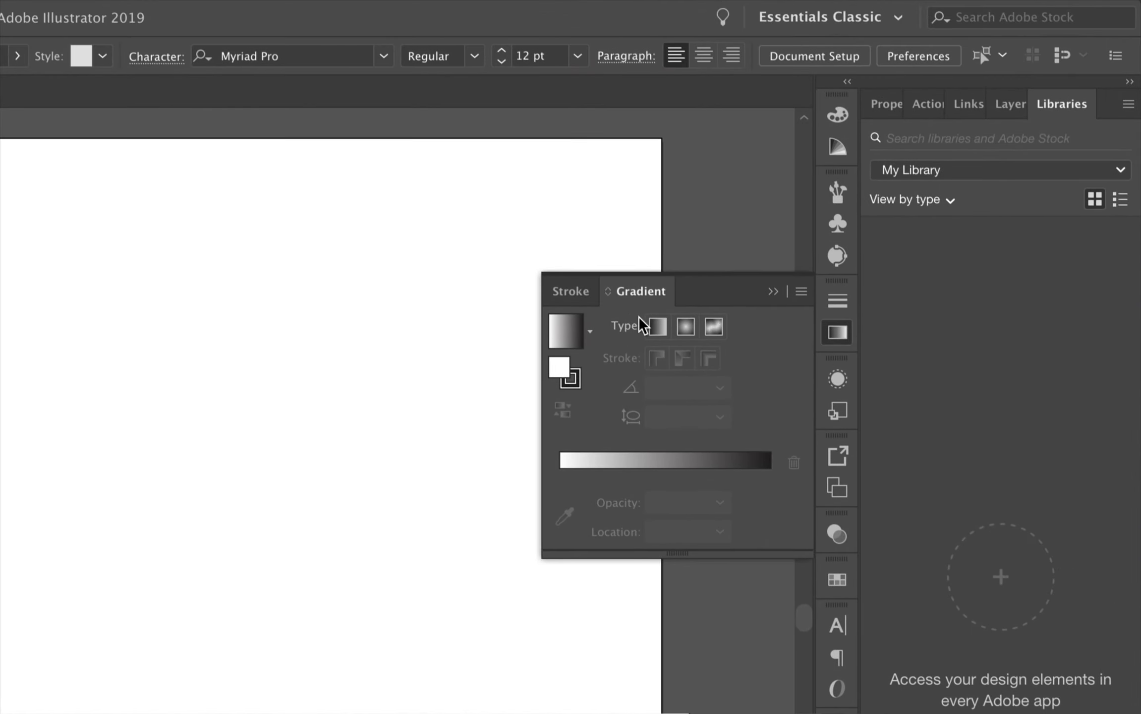
left_click(839, 339)
left_click(839, 339)
mouse_move(644, 298)
left_mouse_down()
mouse_move(357, 328)
mouse_move(284, 285)
mouse_move(278, 329)
mouse_move(248, 290)
mouse_move(619, 290)
left_mouse_up()
left_click(775, 293)
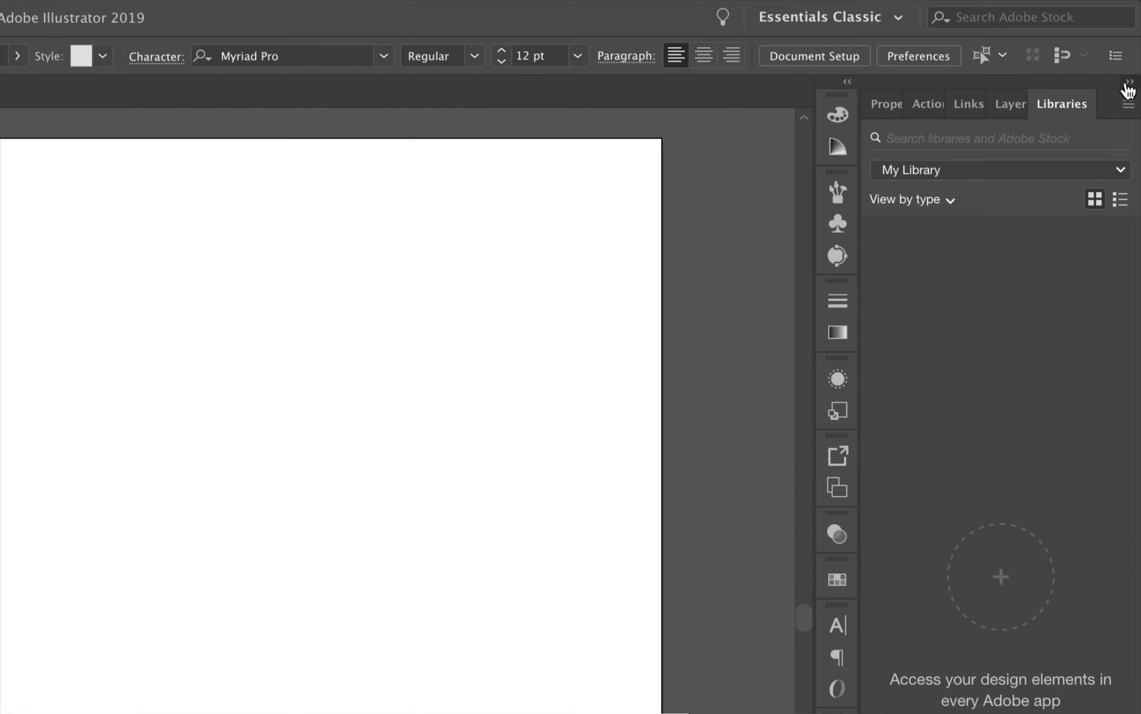
- Collapse the docked Libraries panel group to icons and expand it again
left_click(1130, 83)
left_click(1130, 83)
left_click(1129, 83)
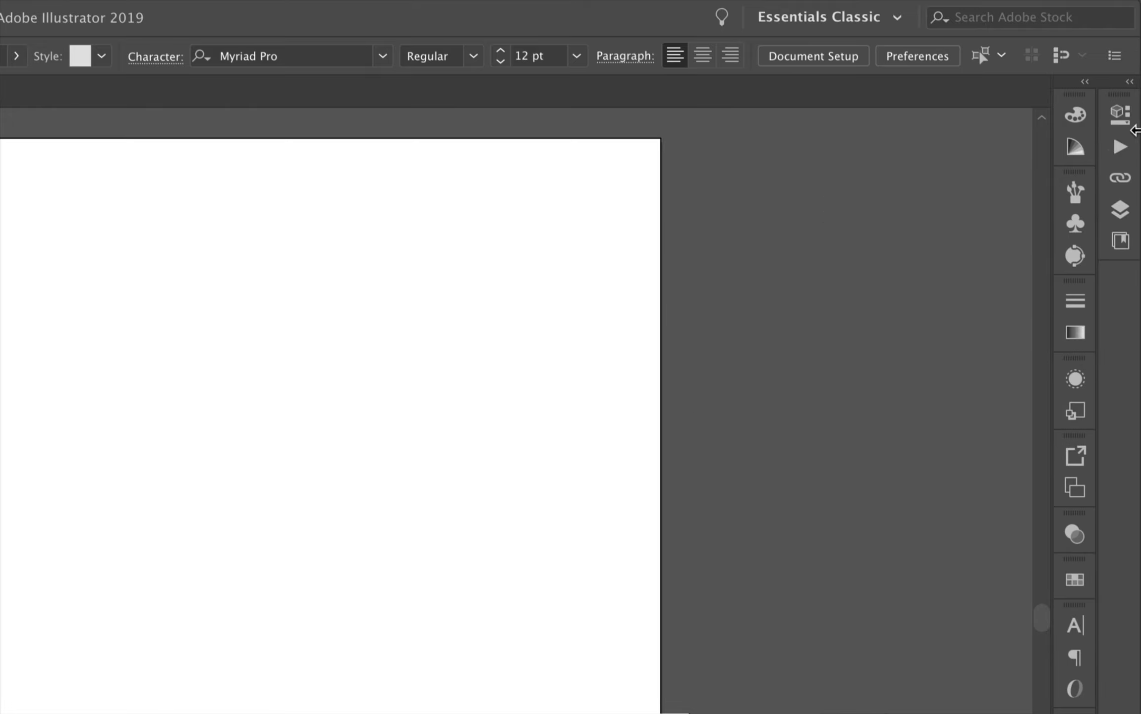
left_click(1130, 83)
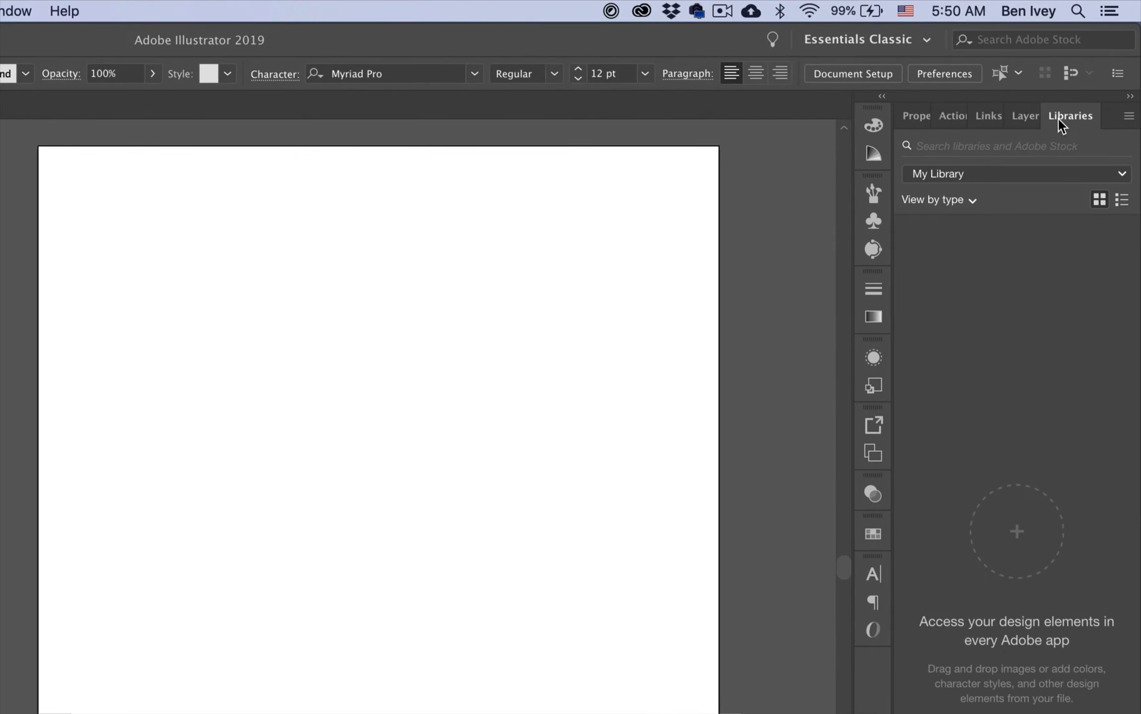
- Detach and close the Libraries panel, and dock the Color panel above the Layers panel group with the Color Guide collapsed
left_click_drag(1067, 123, 558, 196)
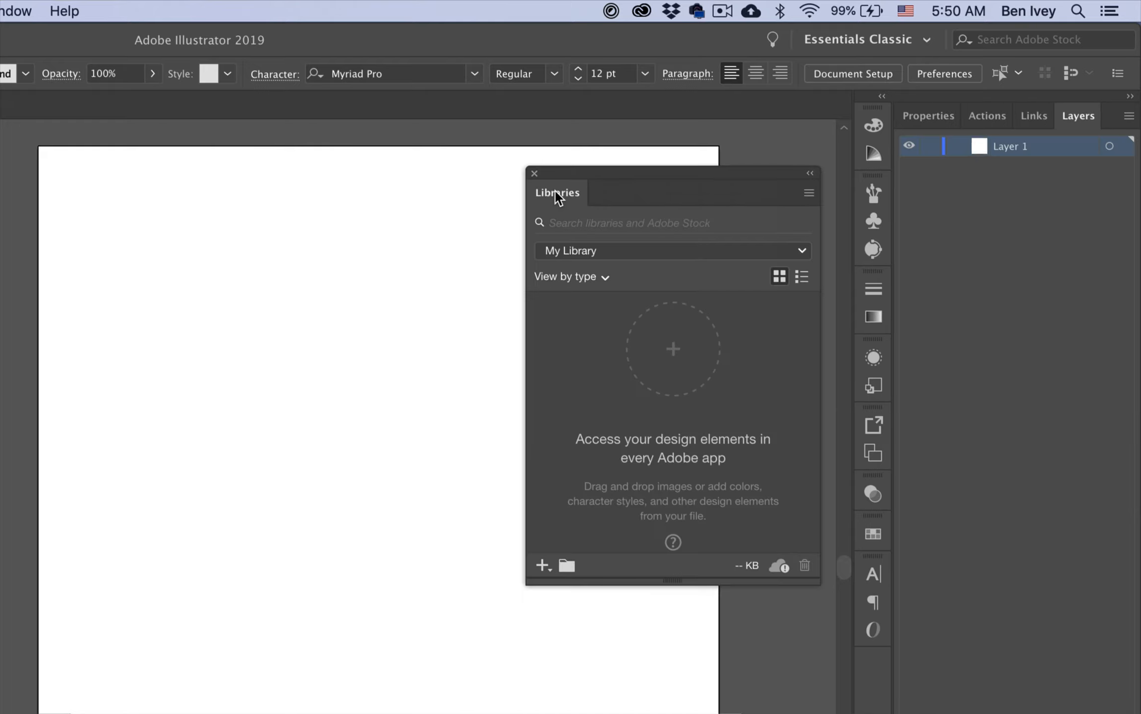
left_click(534, 173)
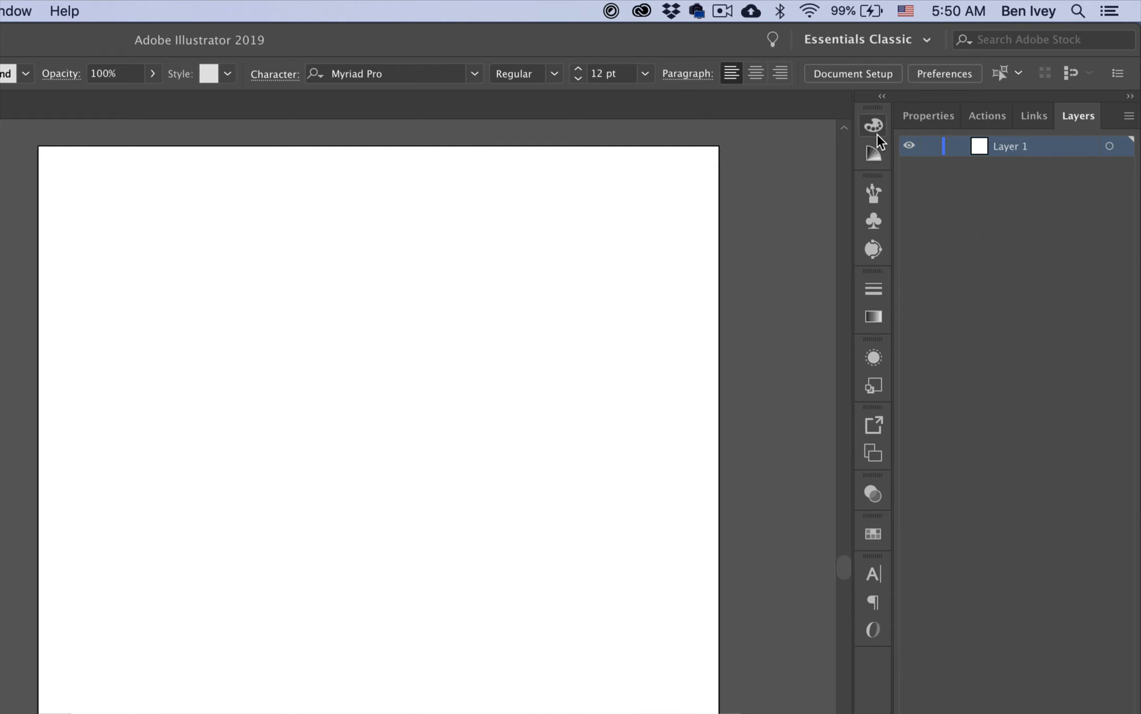
left_click(877, 129)
left_click_drag(632, 115, 938, 104)
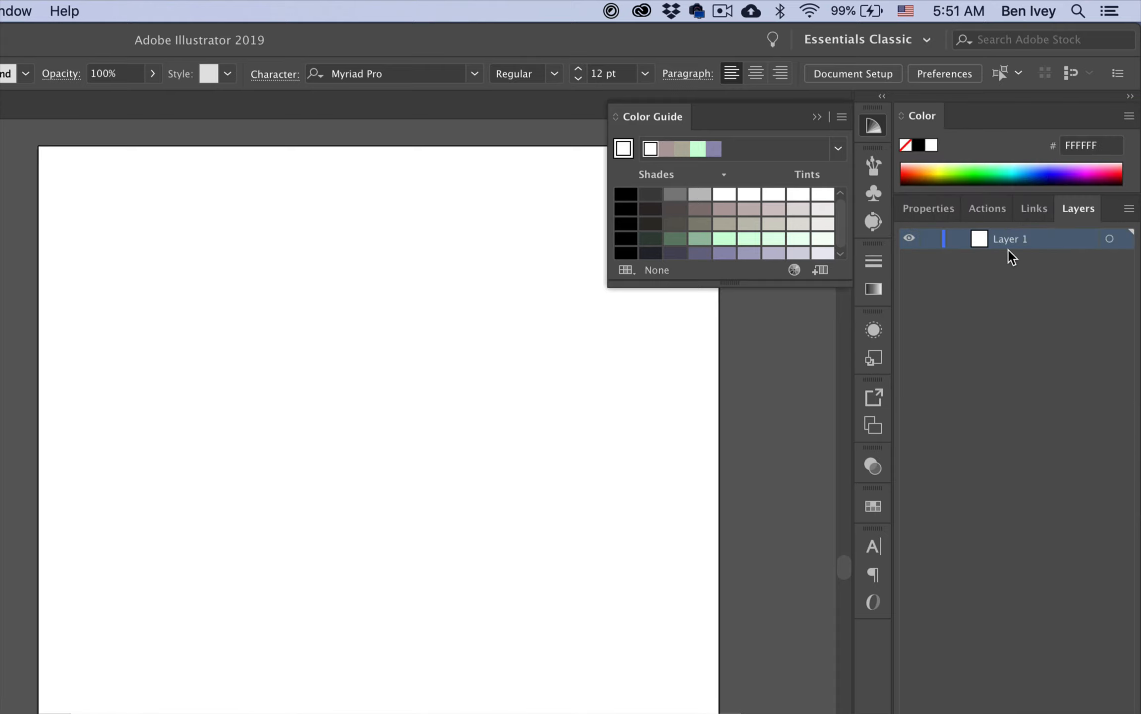
left_click(873, 127)
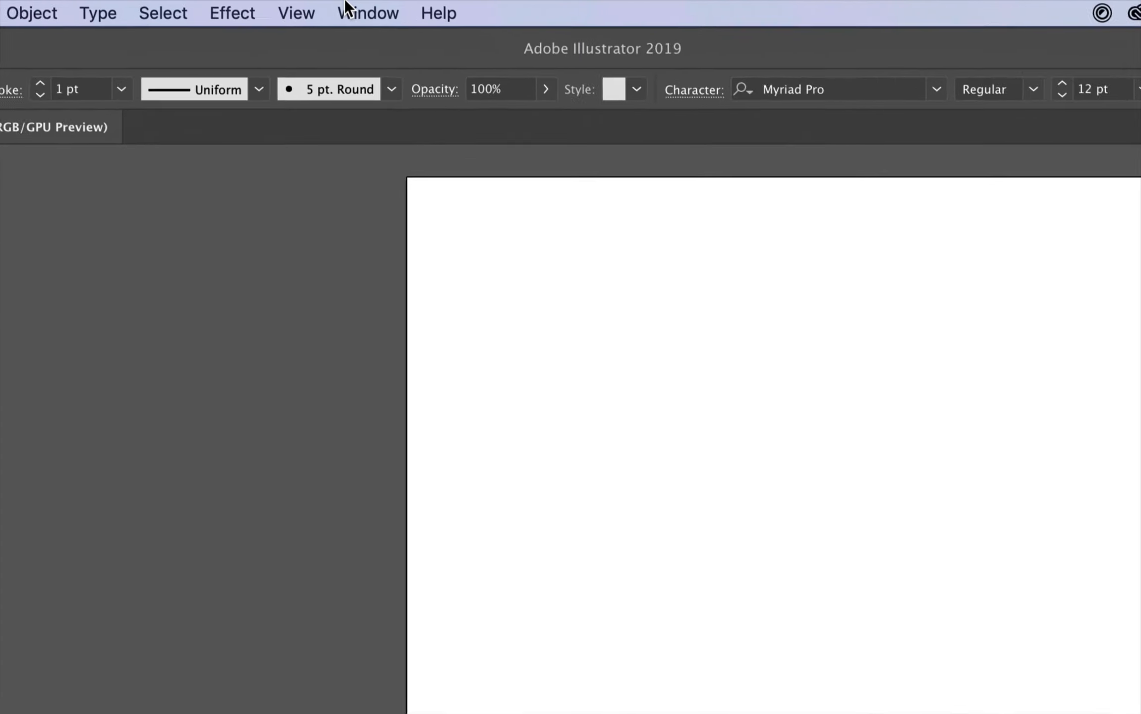
- Save the current panel arrangement as a new workspace, named with the owner's first name in possessive form plus "Workspace"
left_click(349, 6)
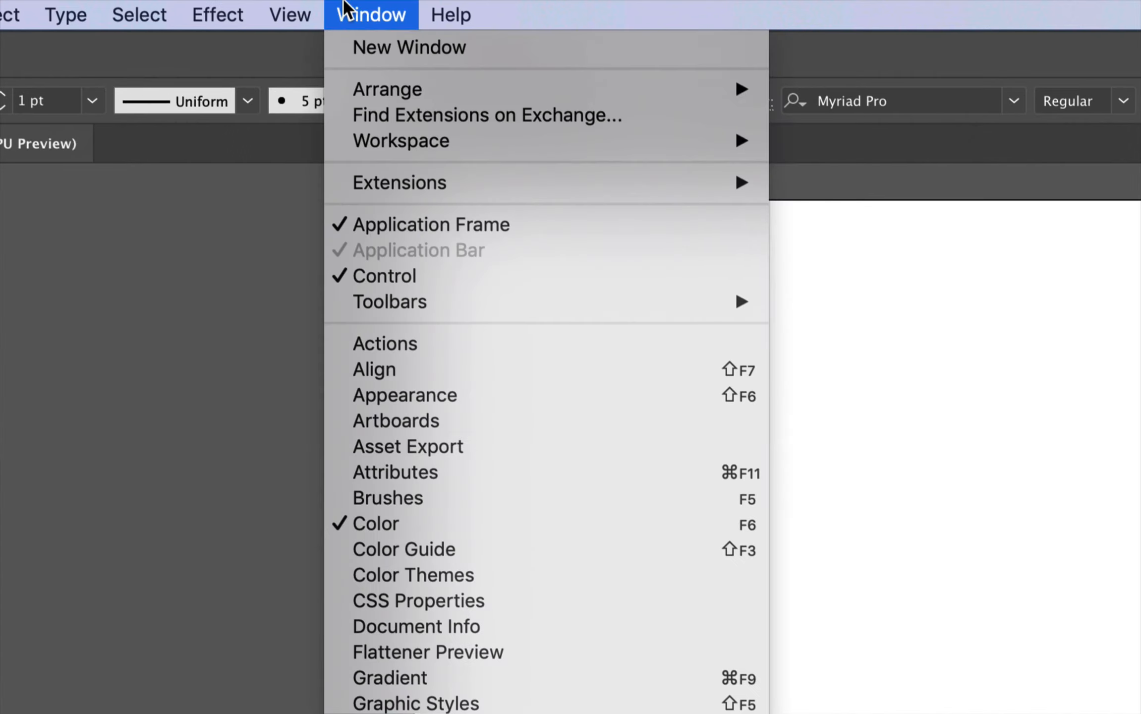
mouse_move(390, 142)
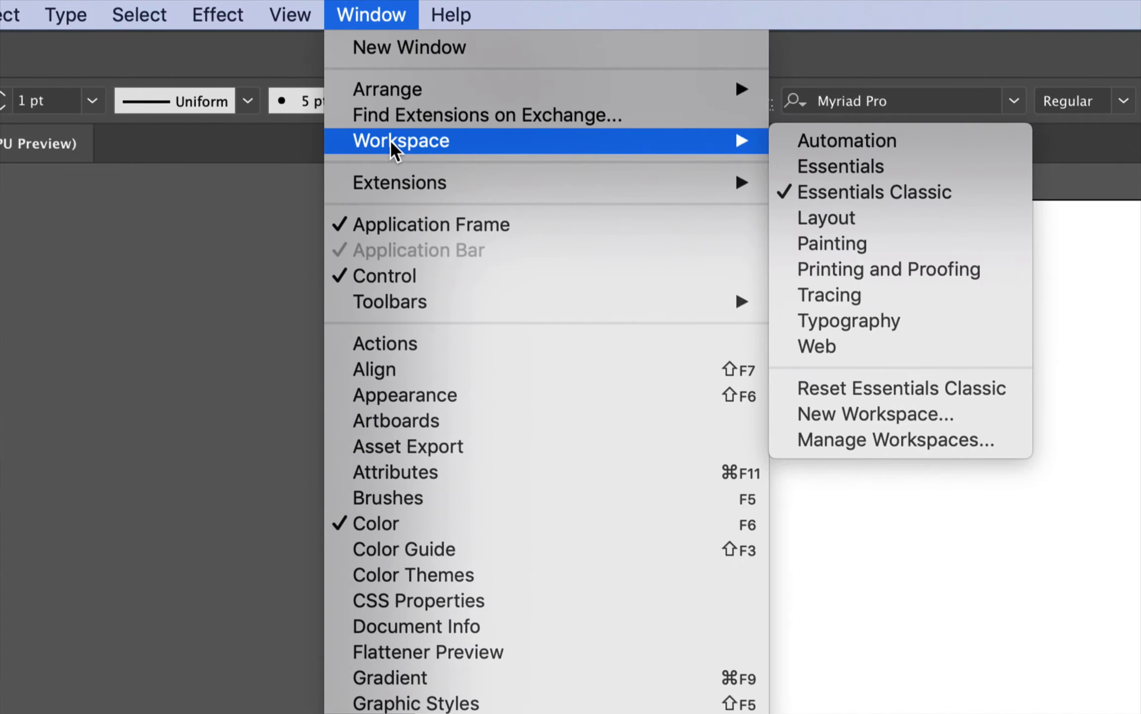
left_click(861, 421)
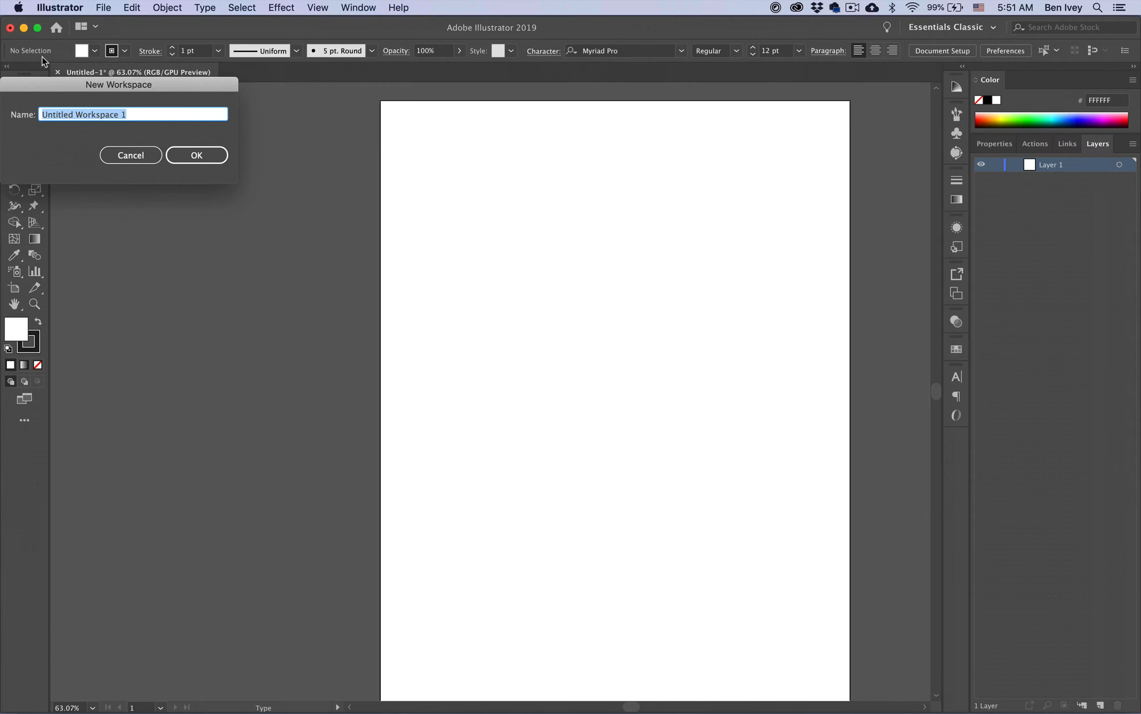
left_click_drag(51, 85, 438, 196)
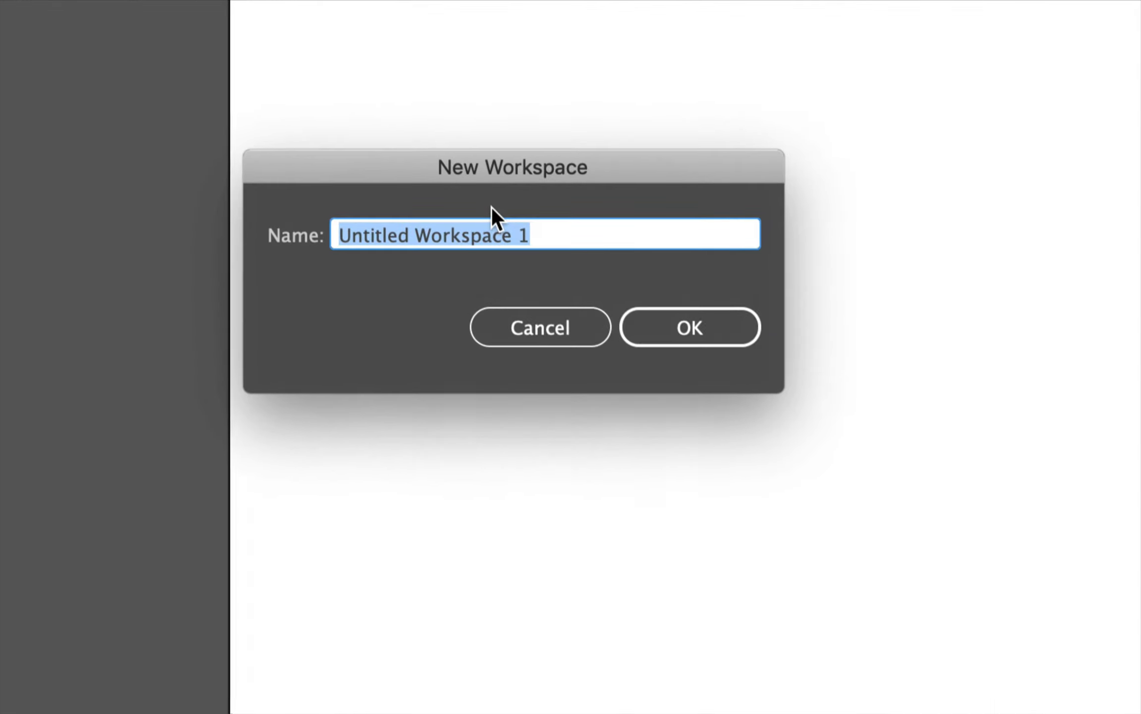
type("B")
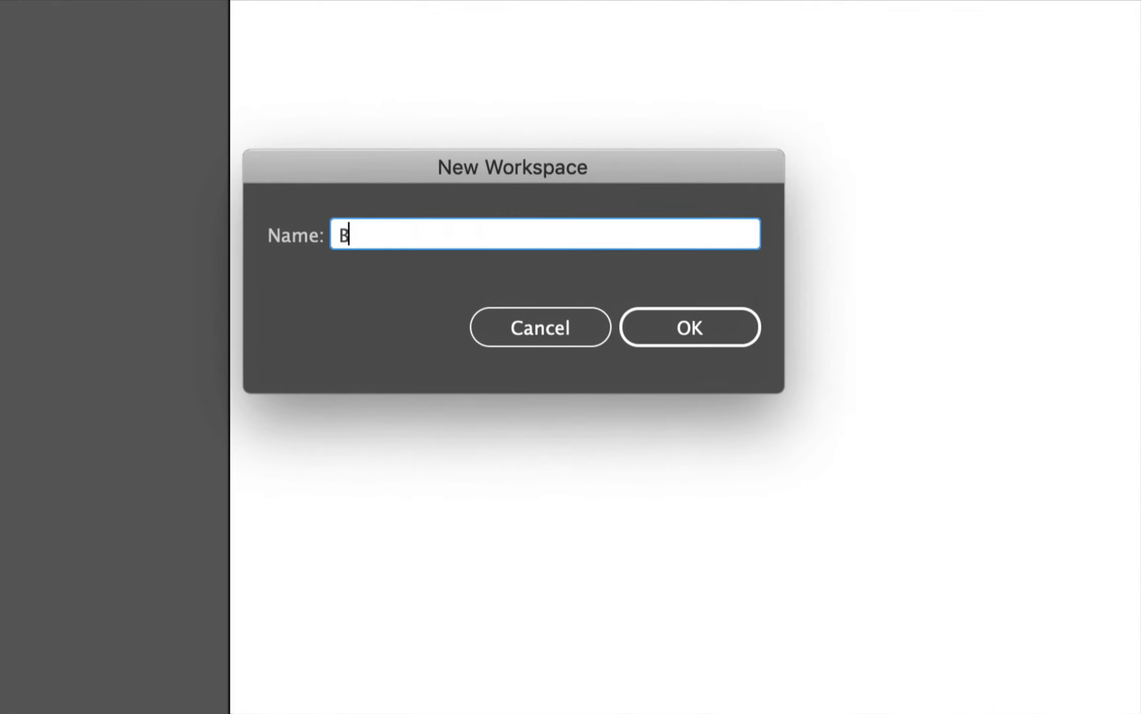
type("en's Workspace")
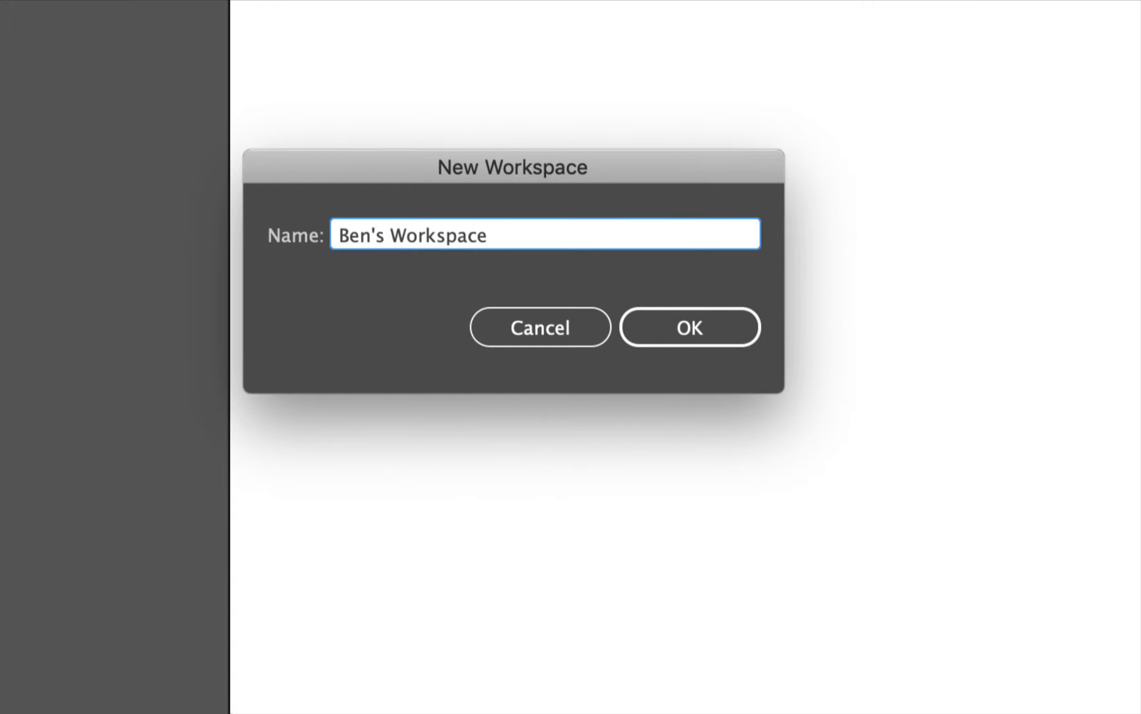
left_click(667, 334)
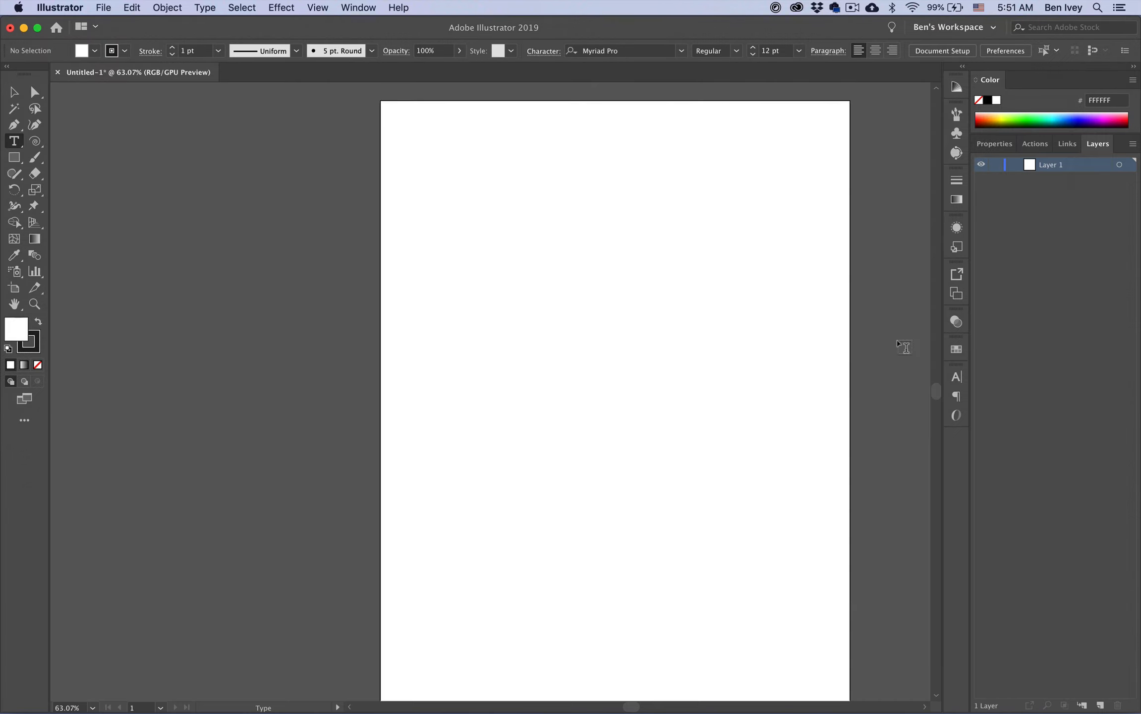
- Detach the Transparency panel from the dock and restore the panel layout by resetting the saved custom workspace
left_click(951, 321)
left_click_drag(829, 320, 727, 286)
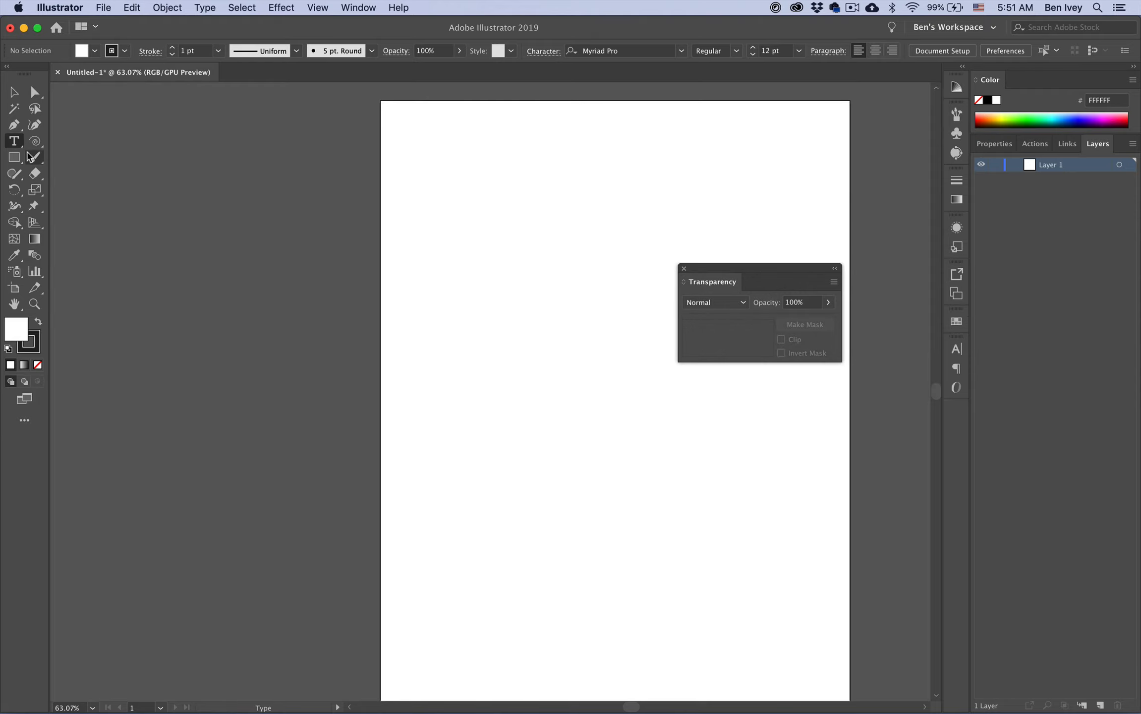
left_click(350, 6)
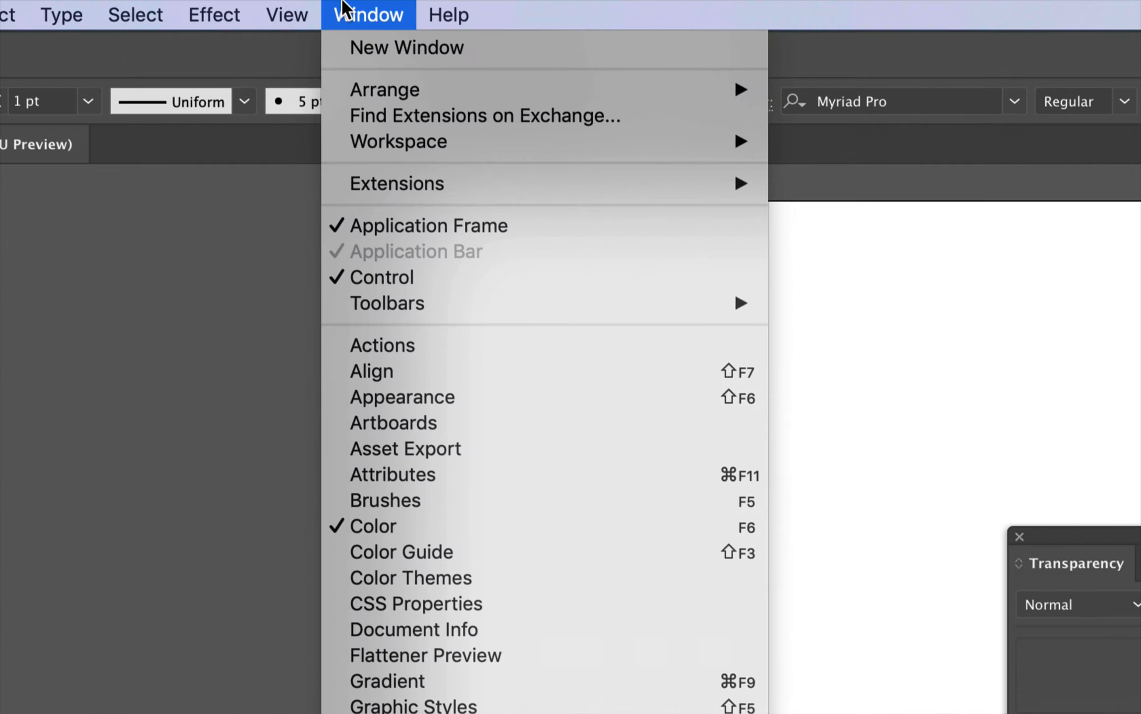
mouse_move(353, 73)
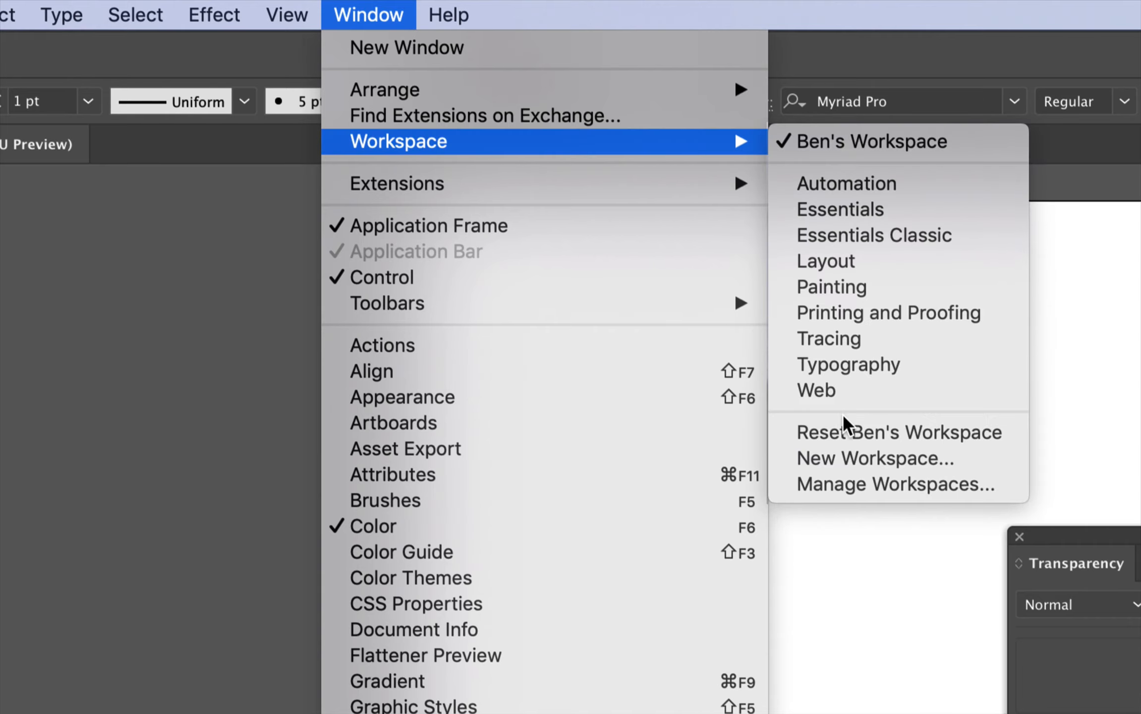
left_click(857, 431)
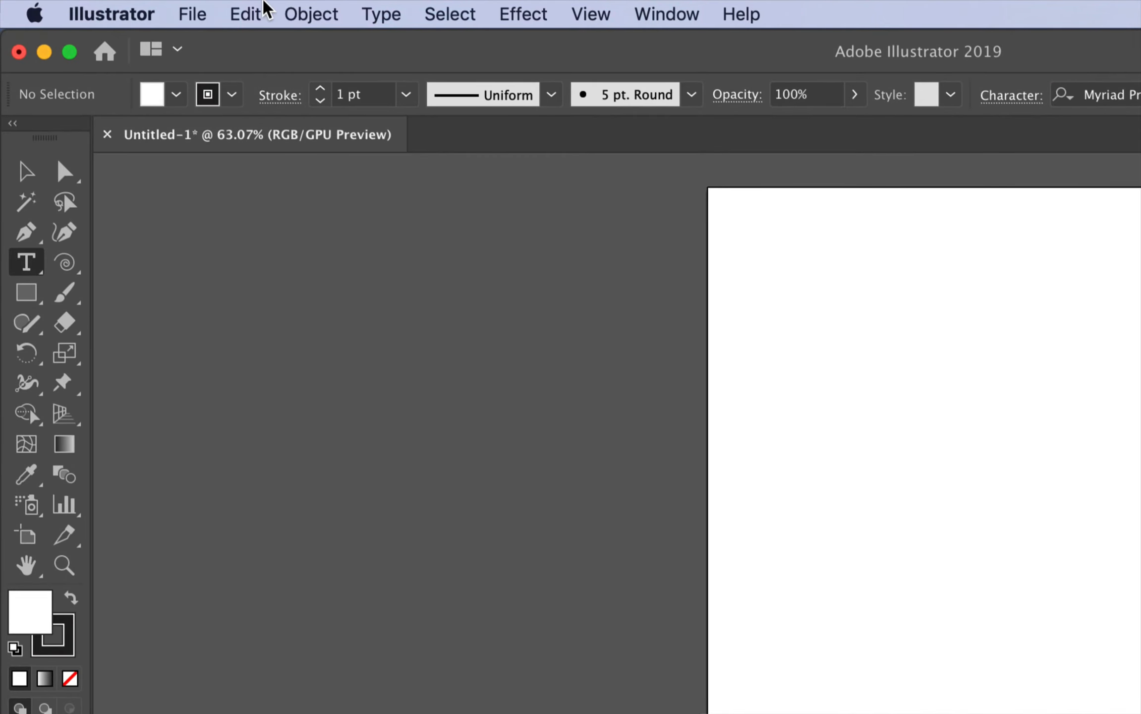
- Look through the commands available for objects, type, selection, effects and view
left_click(265, 10)
mouse_move(294, 8)
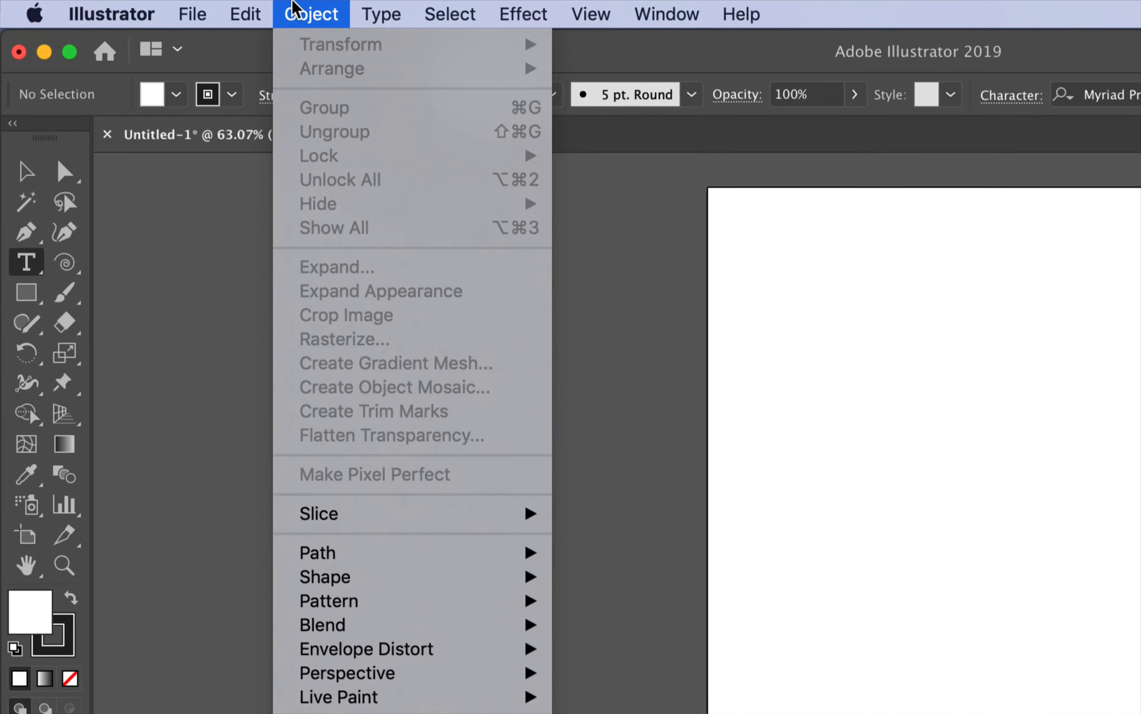
mouse_move(361, 7)
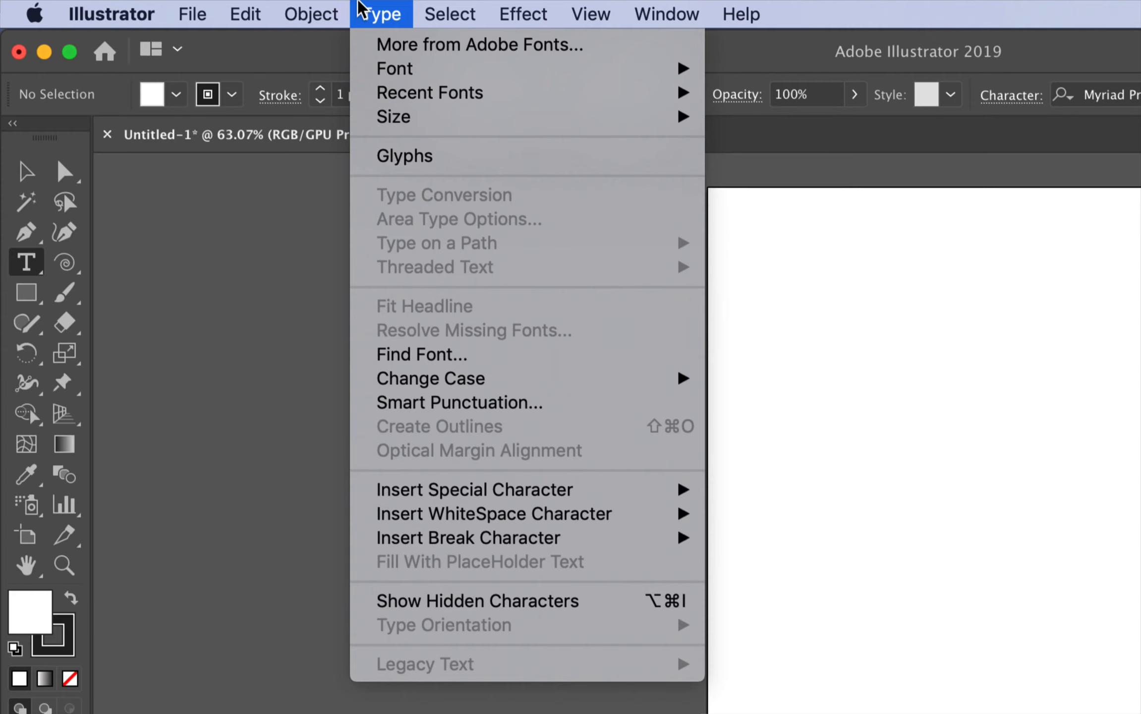
mouse_move(440, 8)
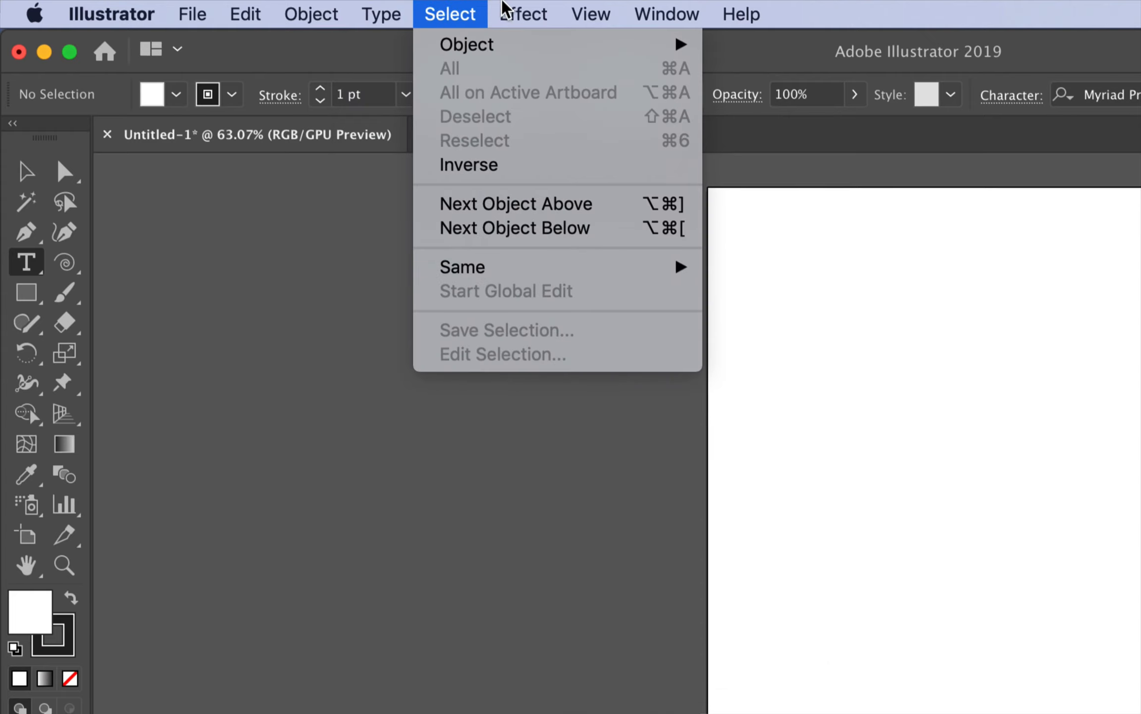
mouse_move(528, 8)
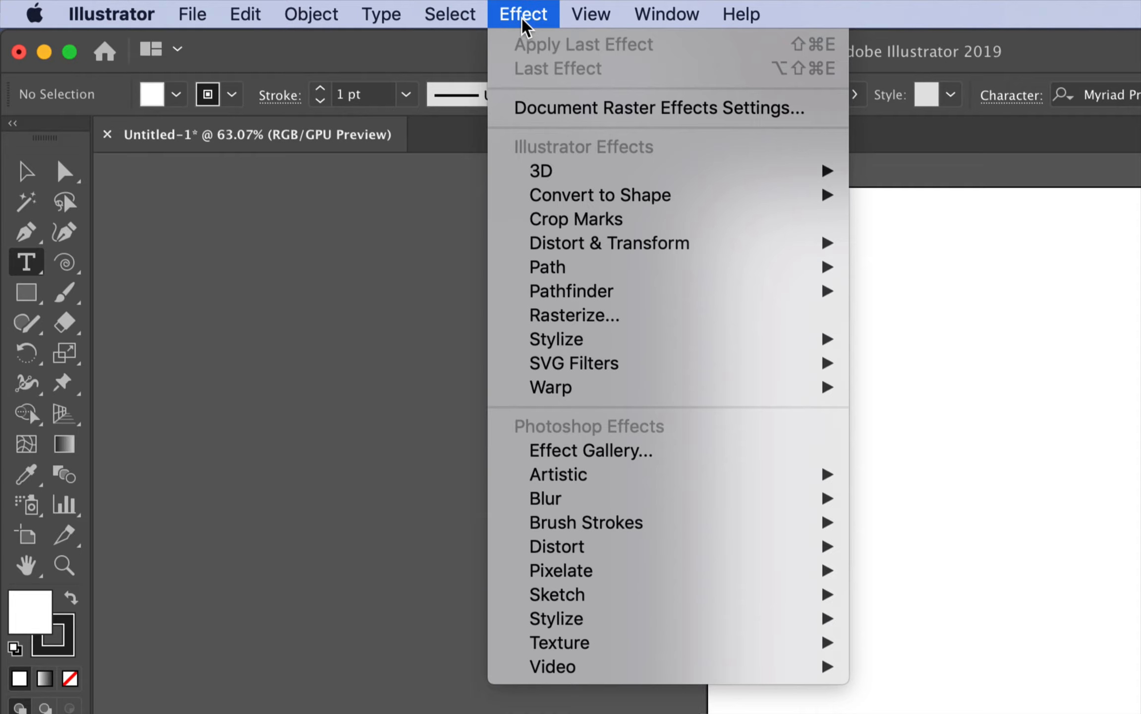
mouse_move(401, 15)
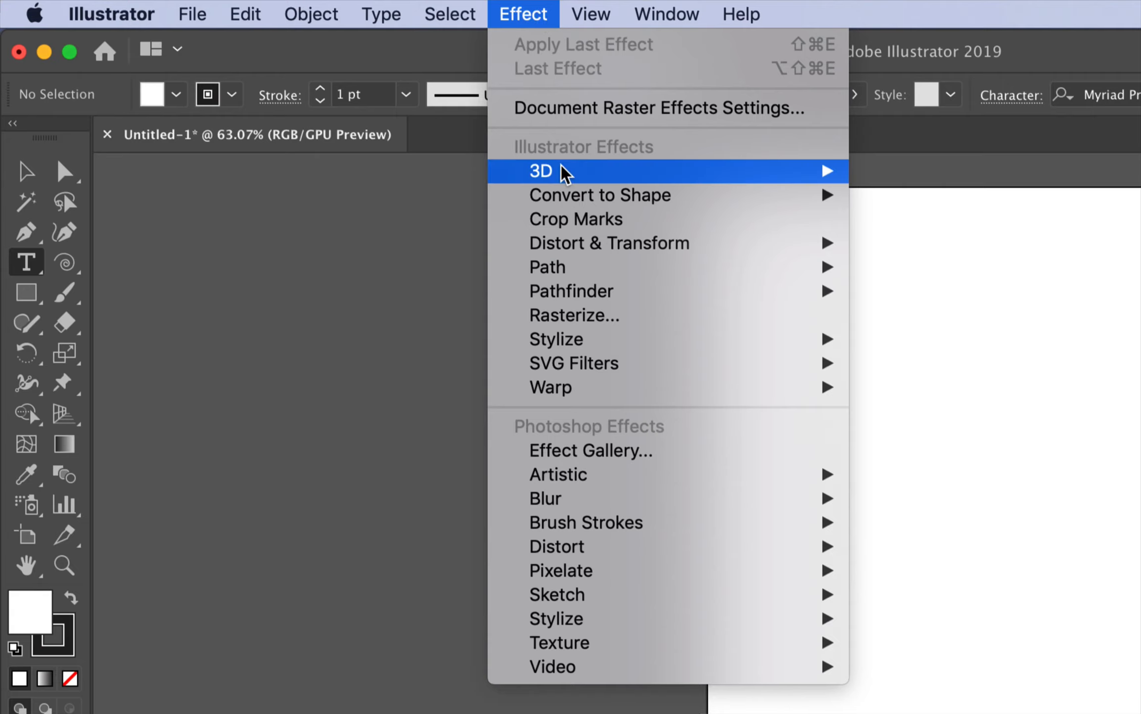
mouse_move(566, 176)
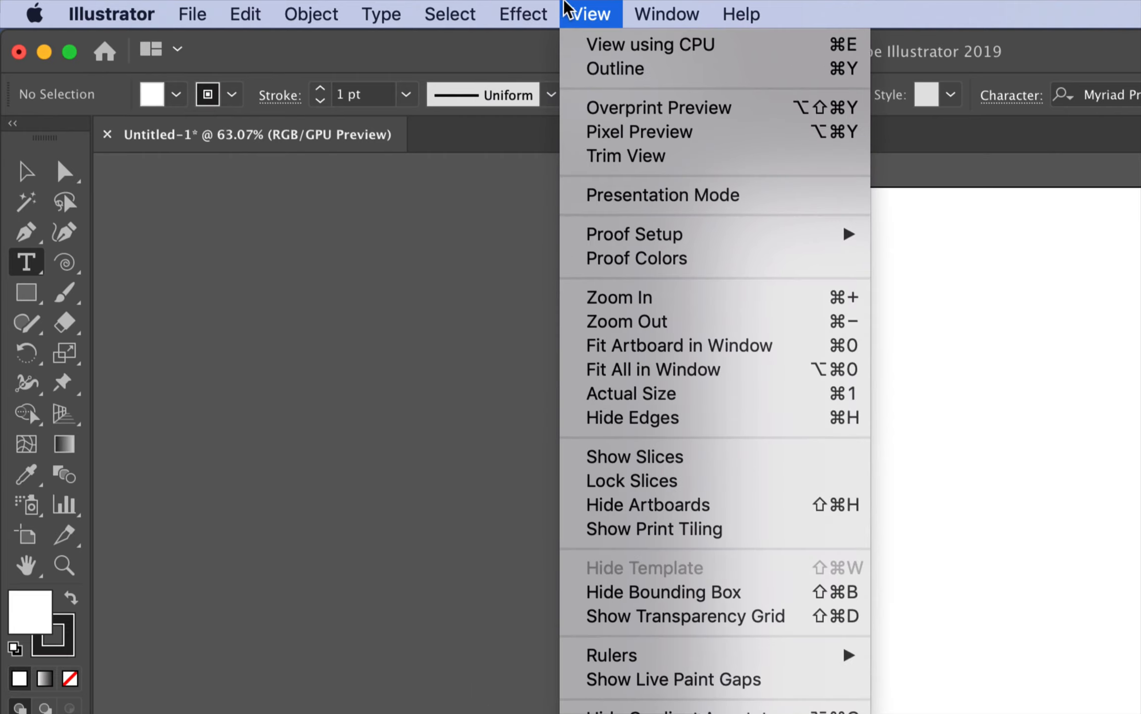
left_click(543, 10)
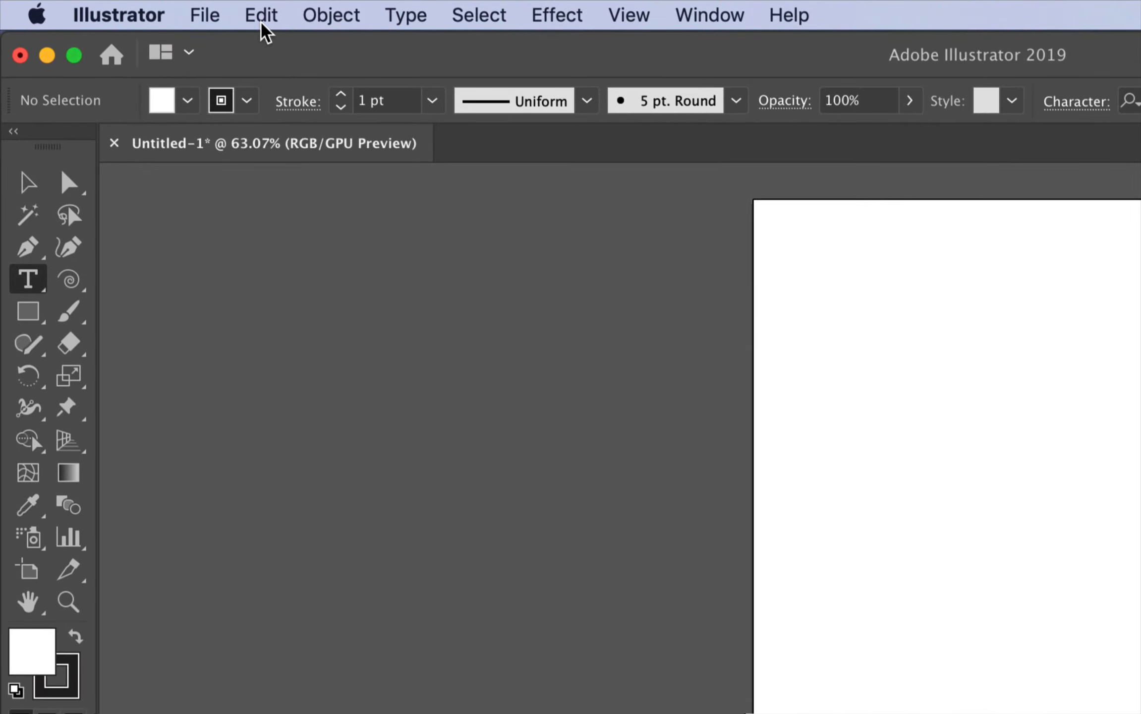
- Look over the file commands, the application preference categories and the window commands
left_click(103, 7)
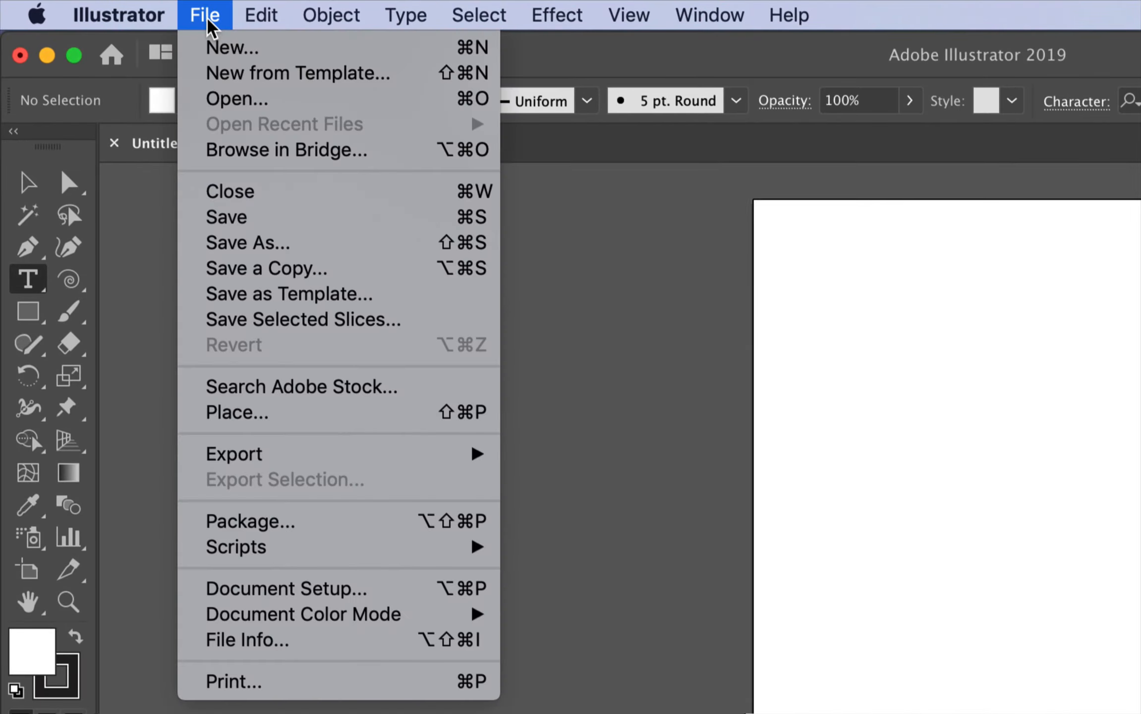
mouse_move(125, 9)
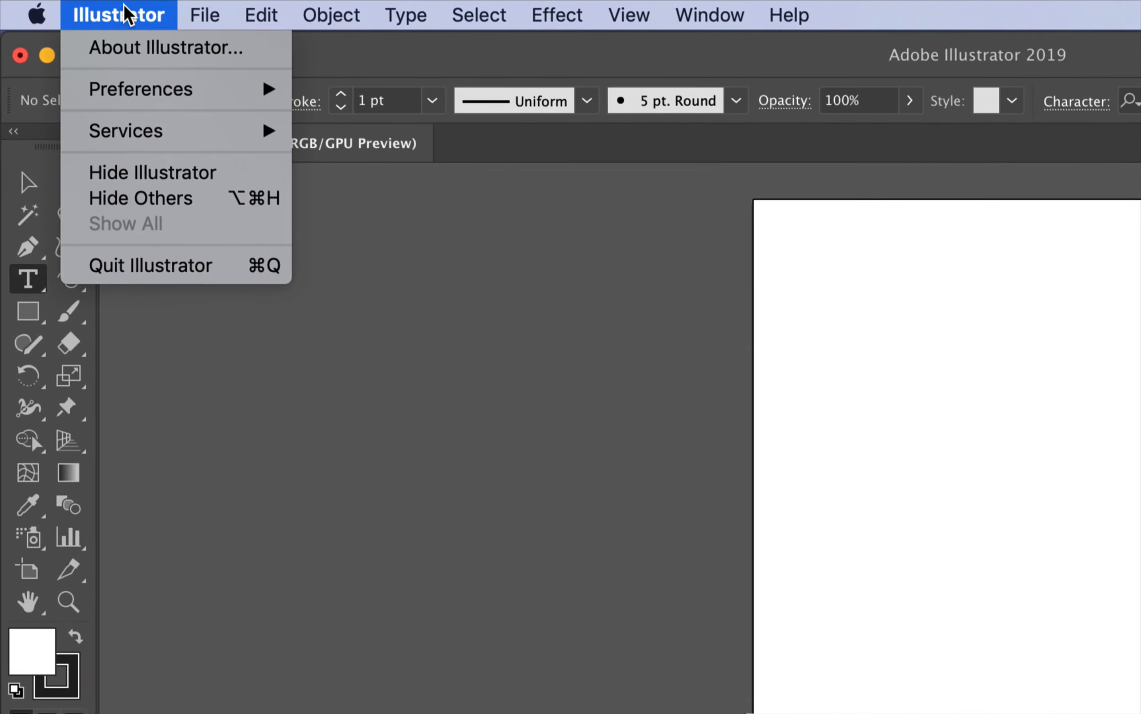
mouse_move(128, 94)
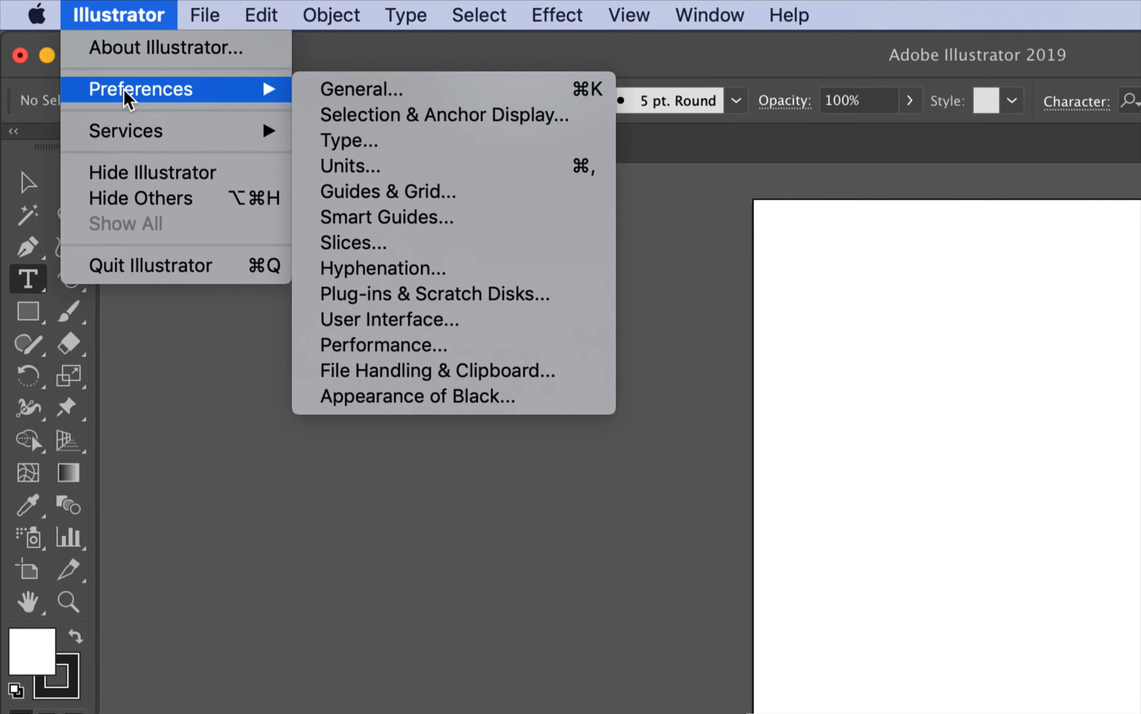
mouse_move(268, 15)
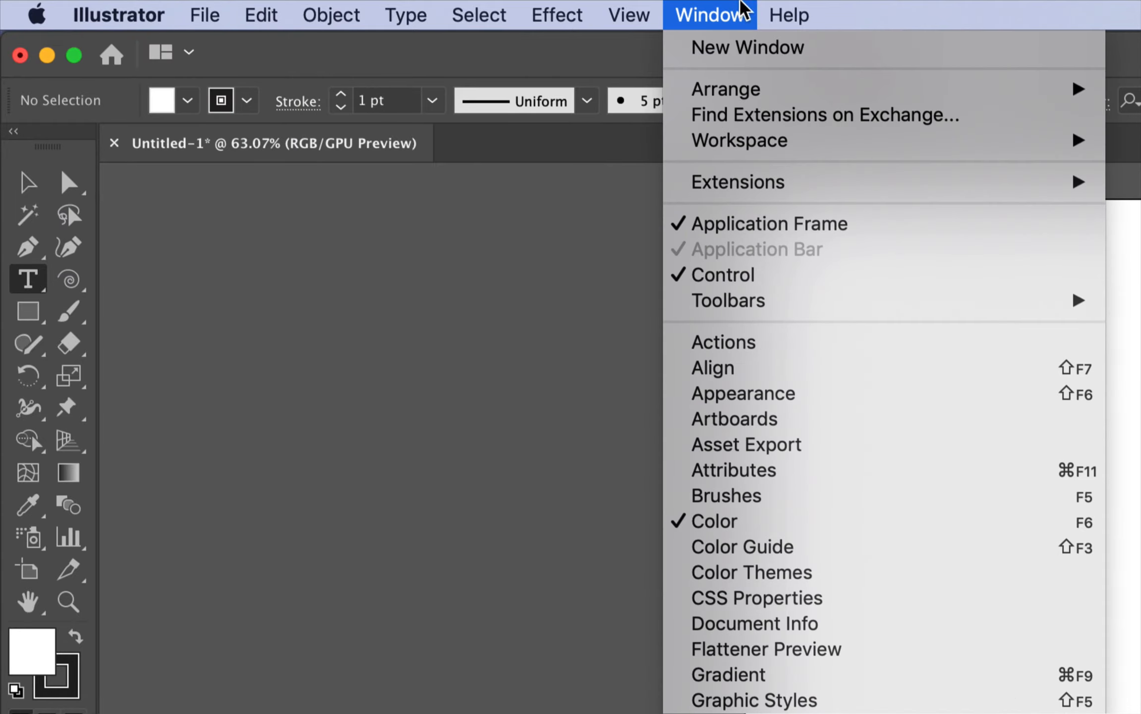
mouse_move(781, 10)
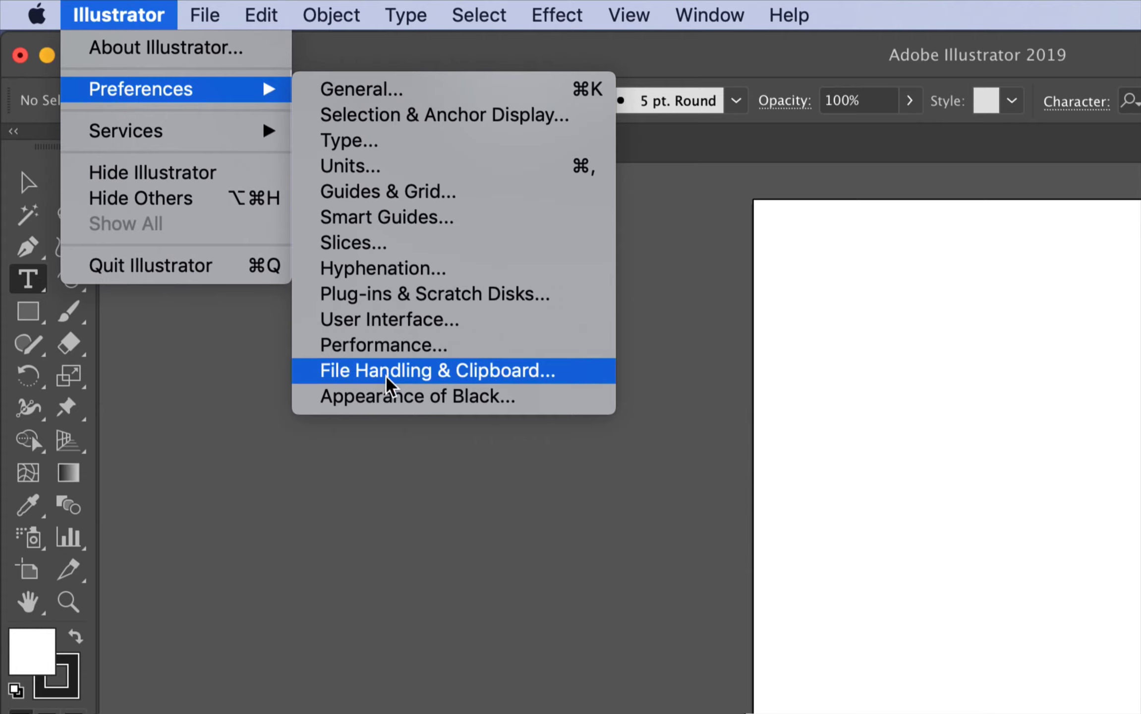
- Review the General preferences and leave them without applying any change
left_click(375, 94)
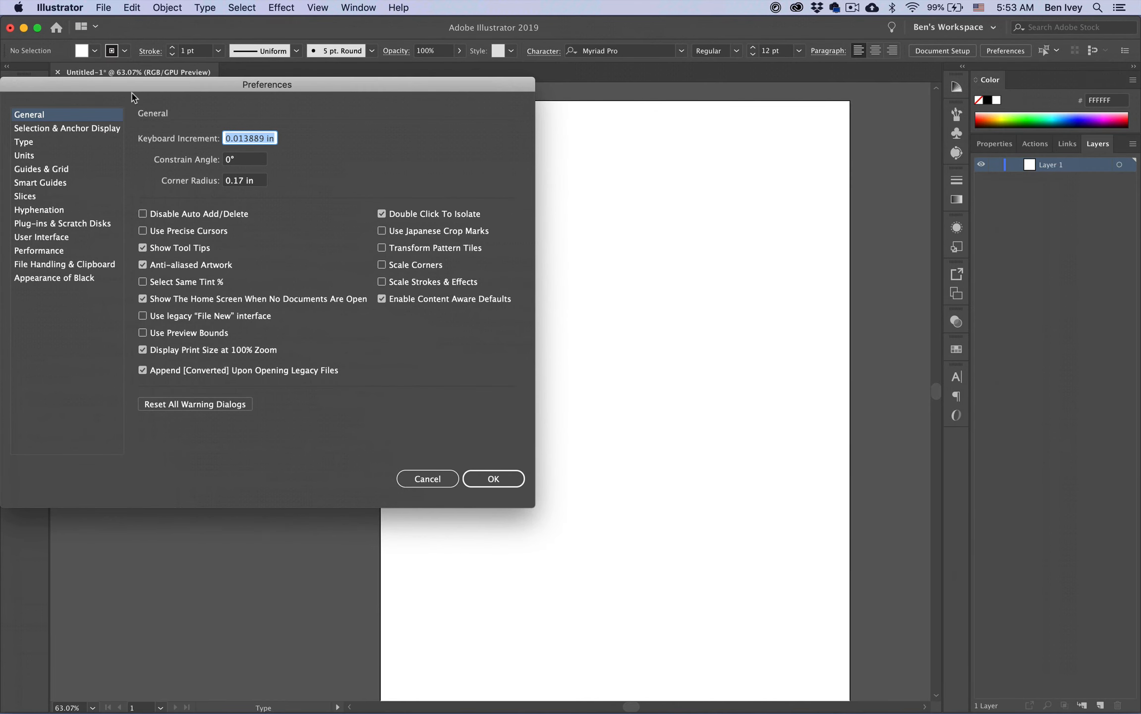
left_click_drag(133, 95, 323, 113)
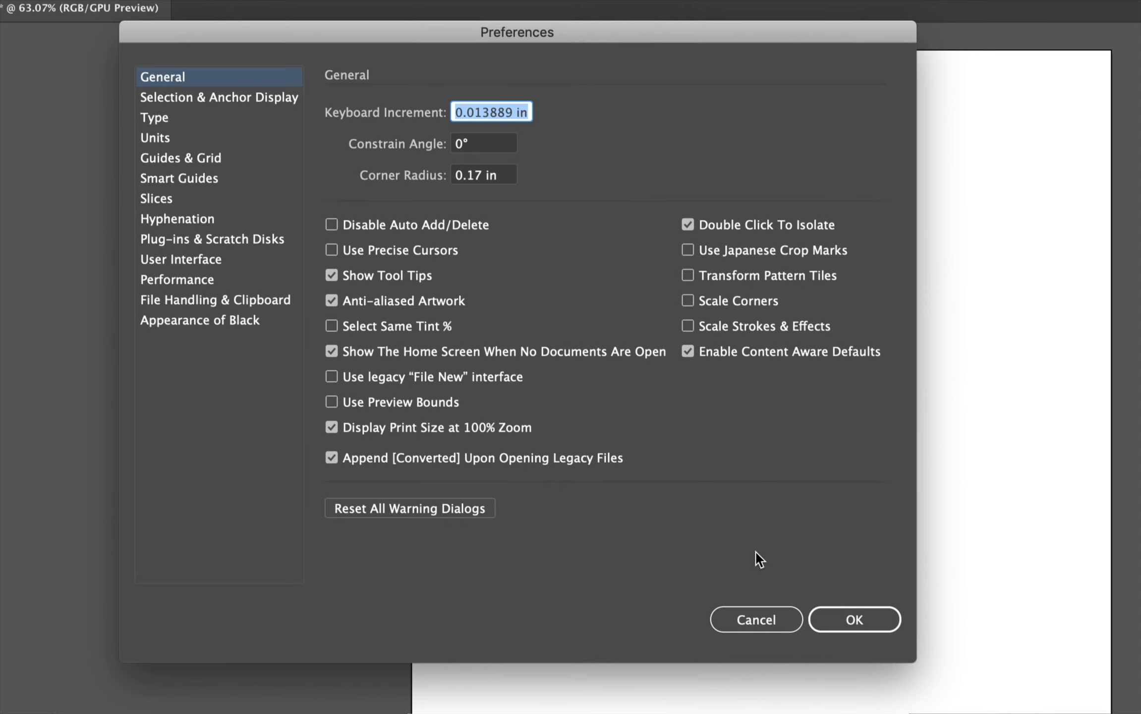
left_click(771, 615)
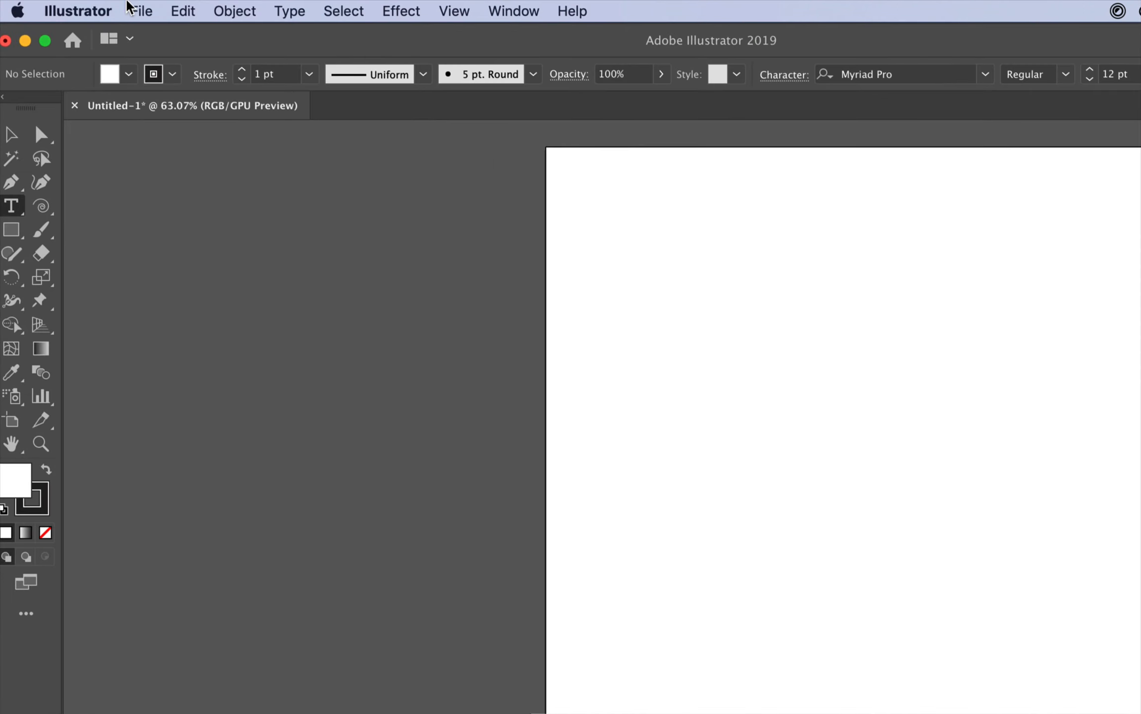
- Save the document as Untitled-1.ai in Creative Cloud Files, using the Adobe Illustrator (ai) format
left_click(99, 7)
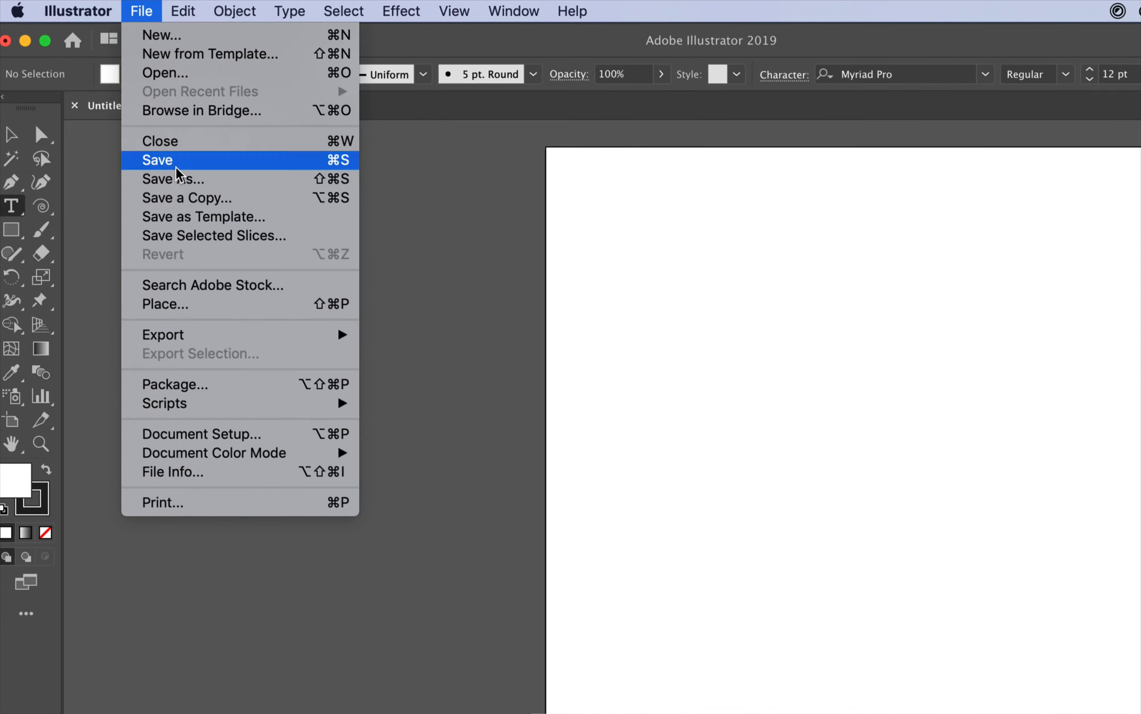
key("Escape")
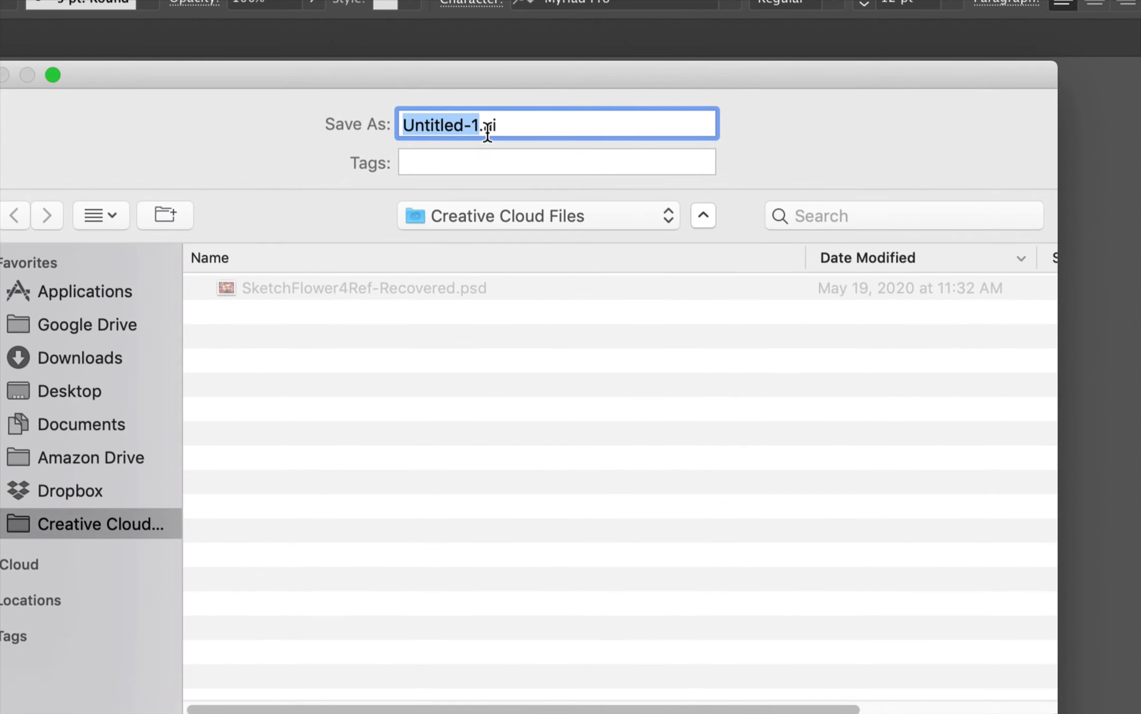
double_click(488, 128)
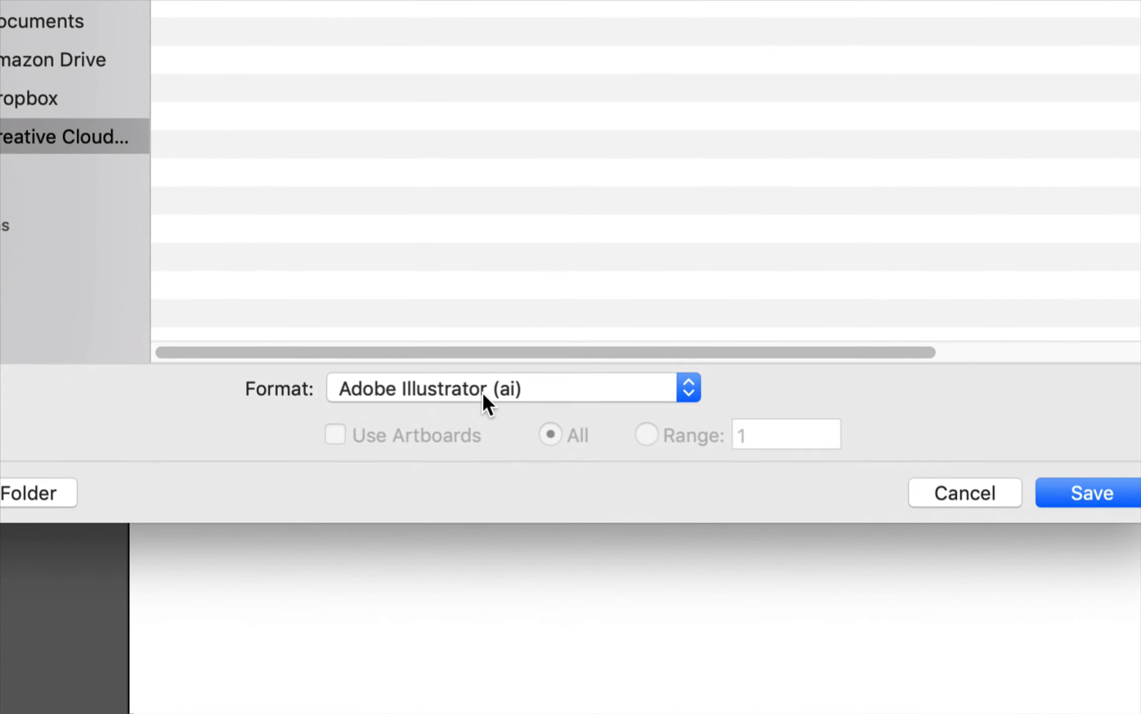
left_click(484, 392)
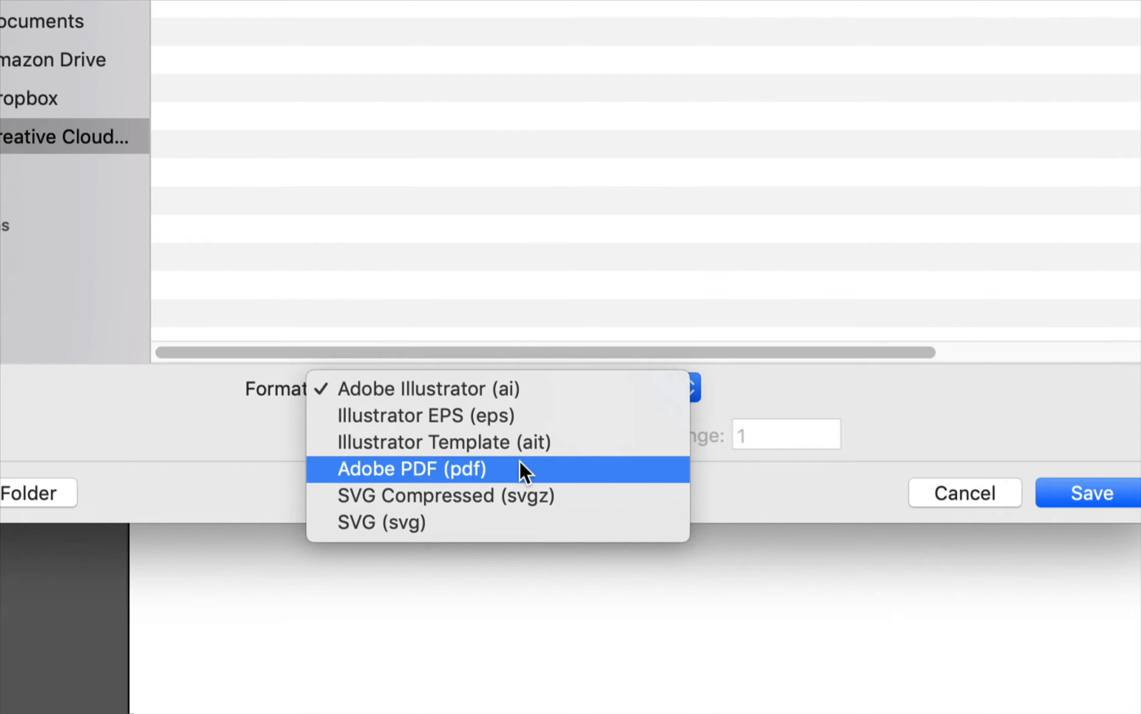
left_click(792, 387)
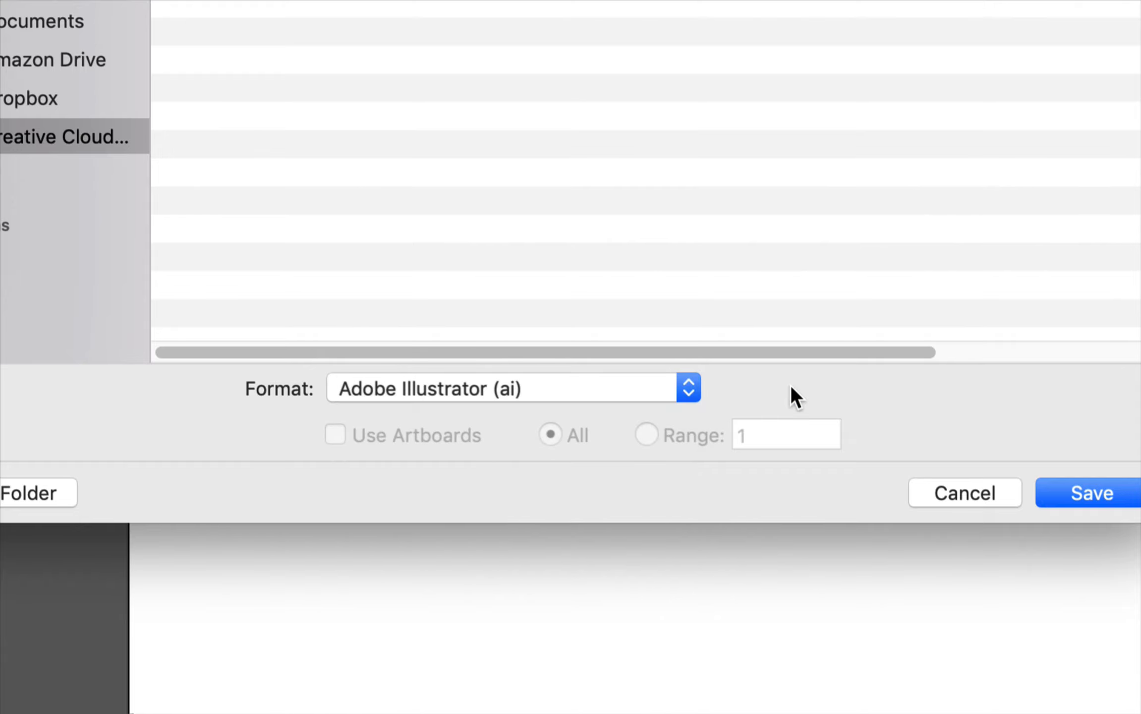
left_click(1091, 494)
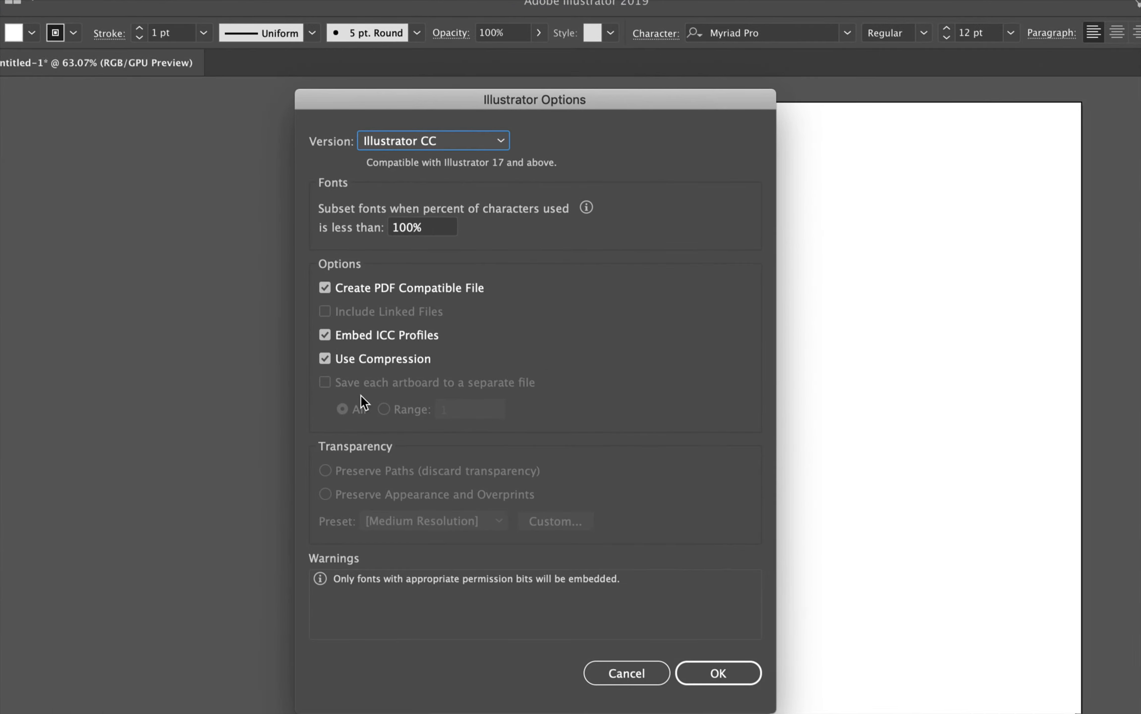
- Keep the Illustrator CC version in the save options, finish saving, and close the document
left_click(479, 147)
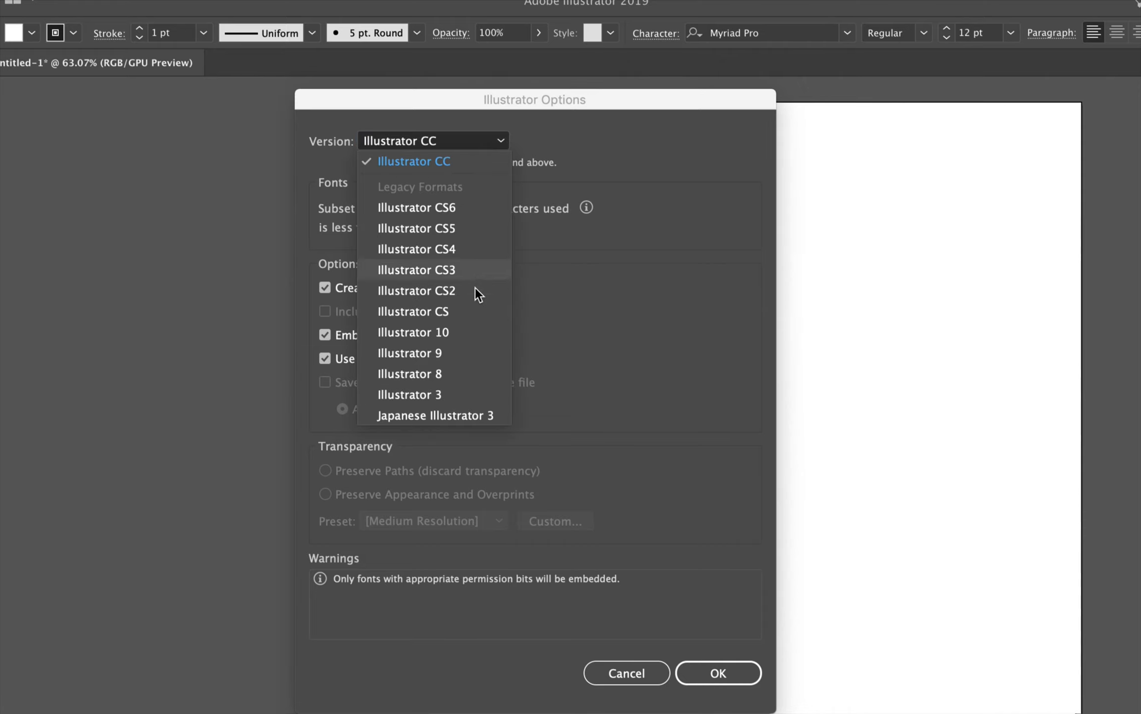
left_click(583, 314)
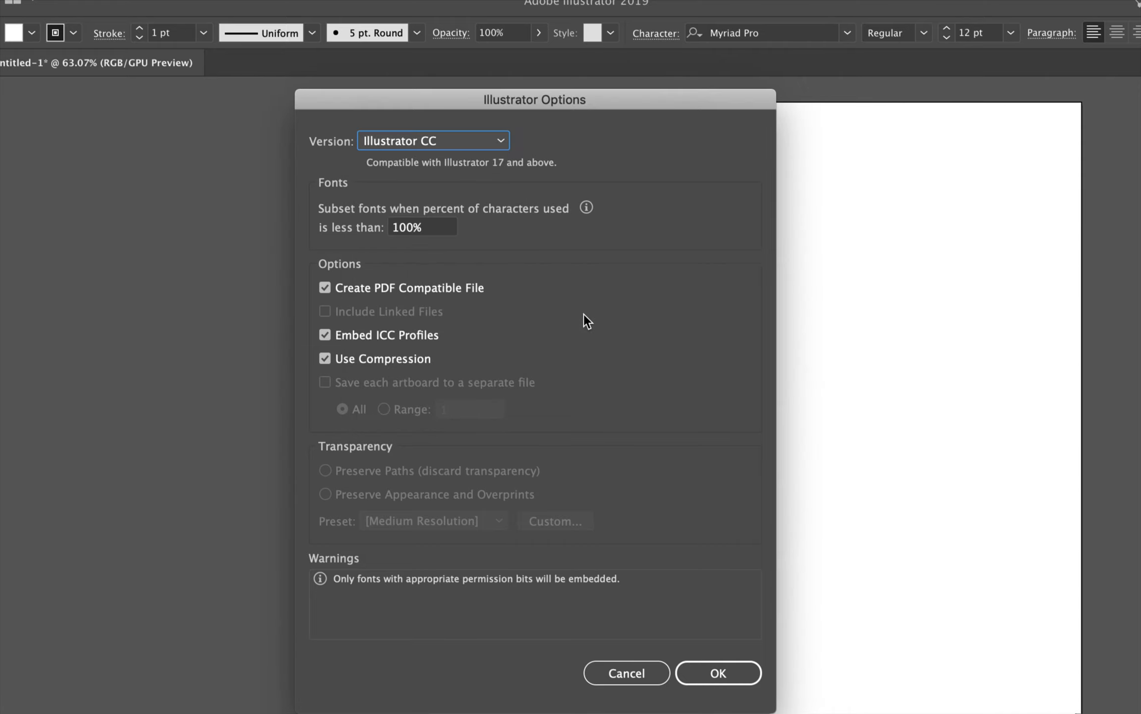
left_click(696, 674)
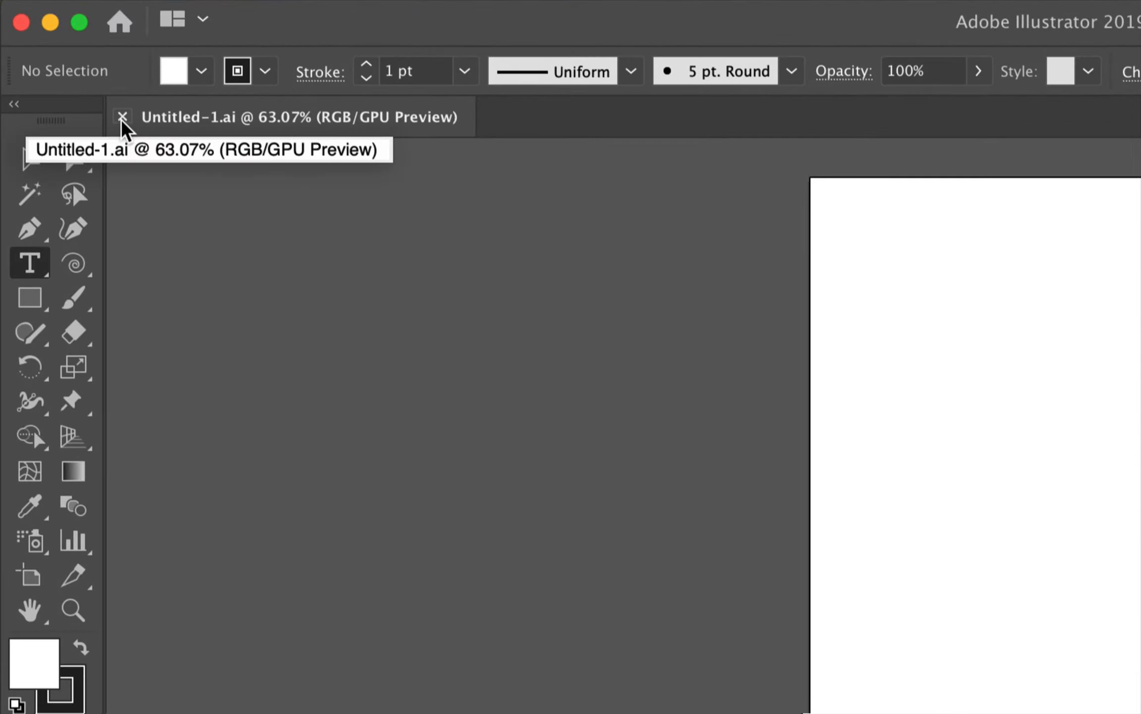
left_click(122, 117)
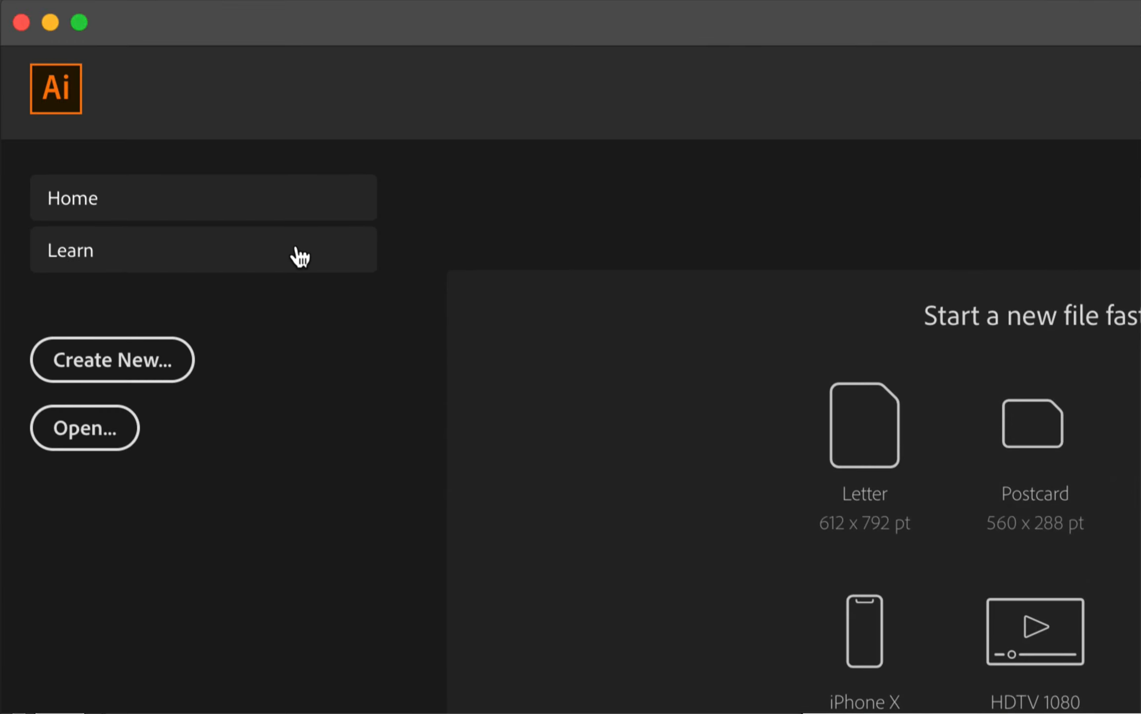